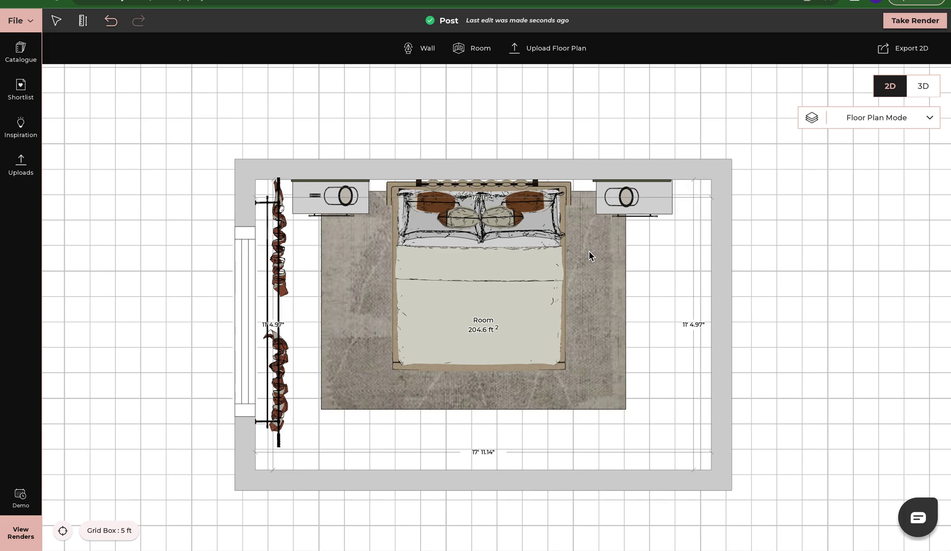
Step: Try to stretch the bed from its foot end to a length of about 9' 5.75"
left_click(540, 295)
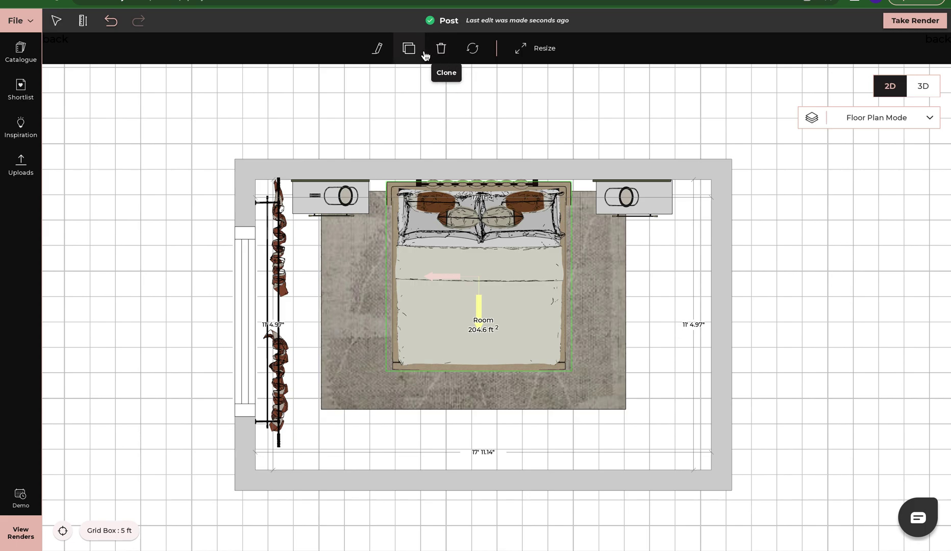
left_click(540, 53)
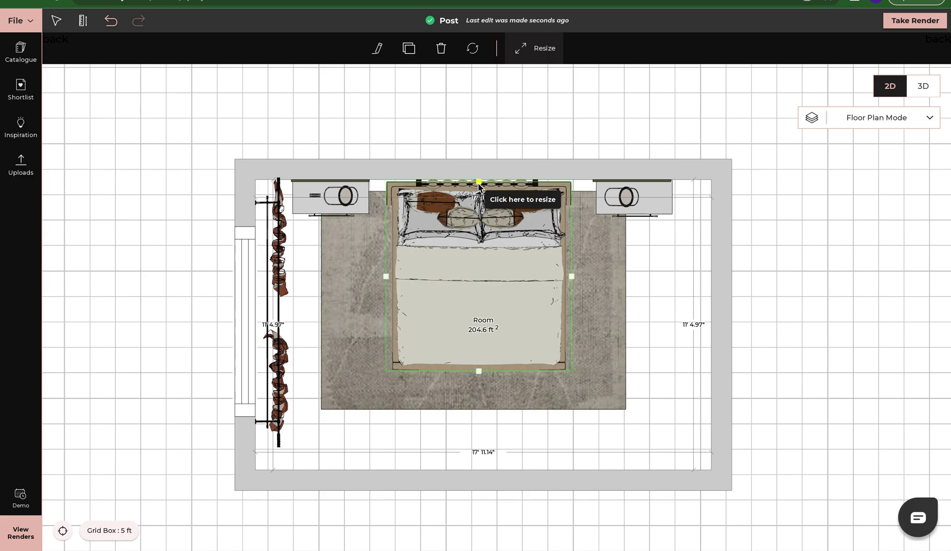
left_click(478, 373)
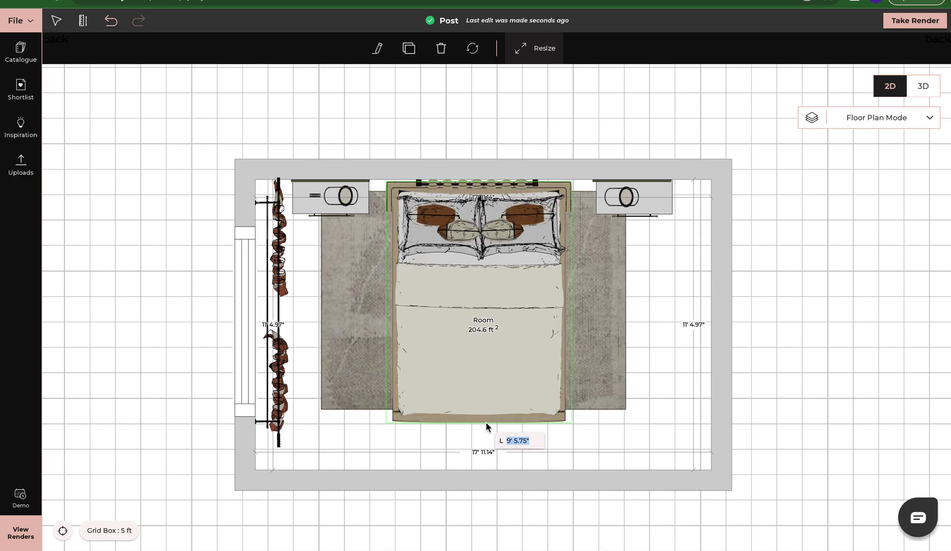
left_click(479, 301)
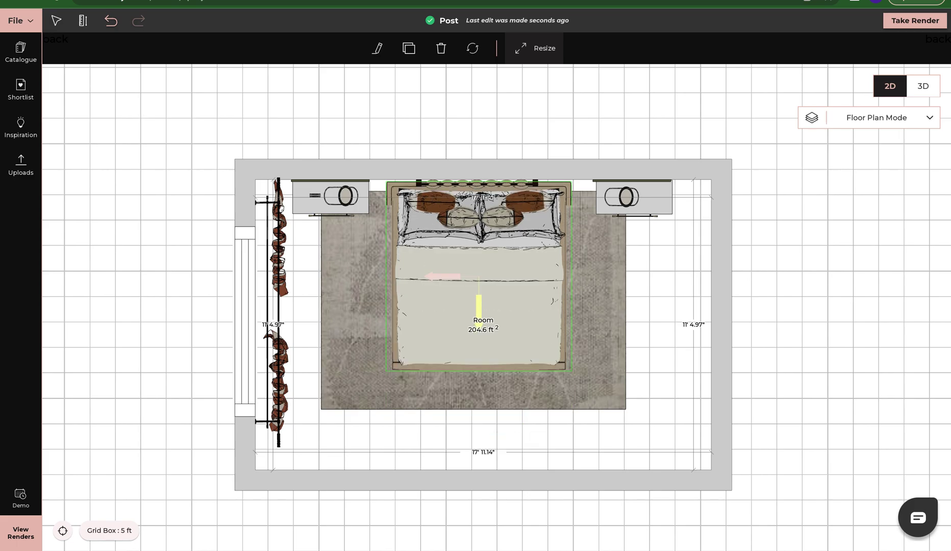
left_click(706, 292)
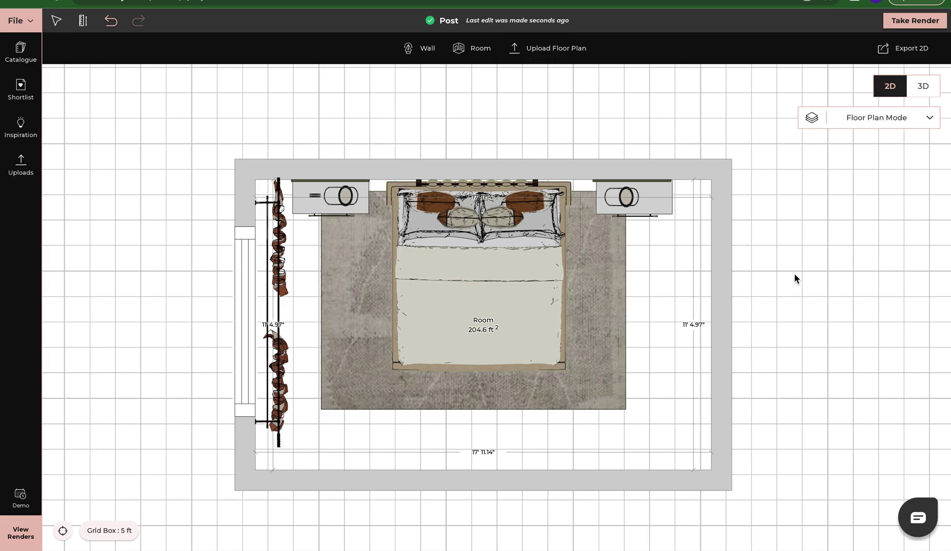
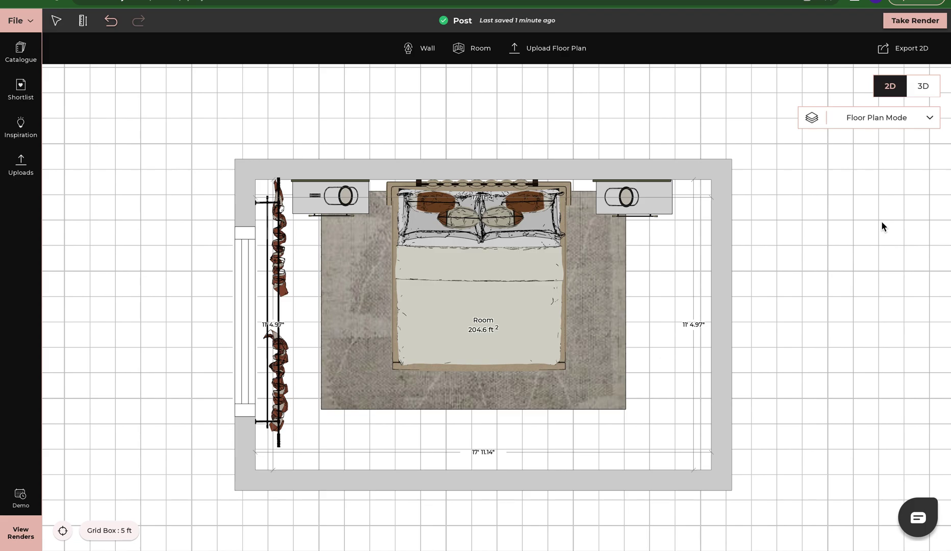
Step: Resize the bed from its foot end to a length of 7' and undo the change
left_click(479, 324)
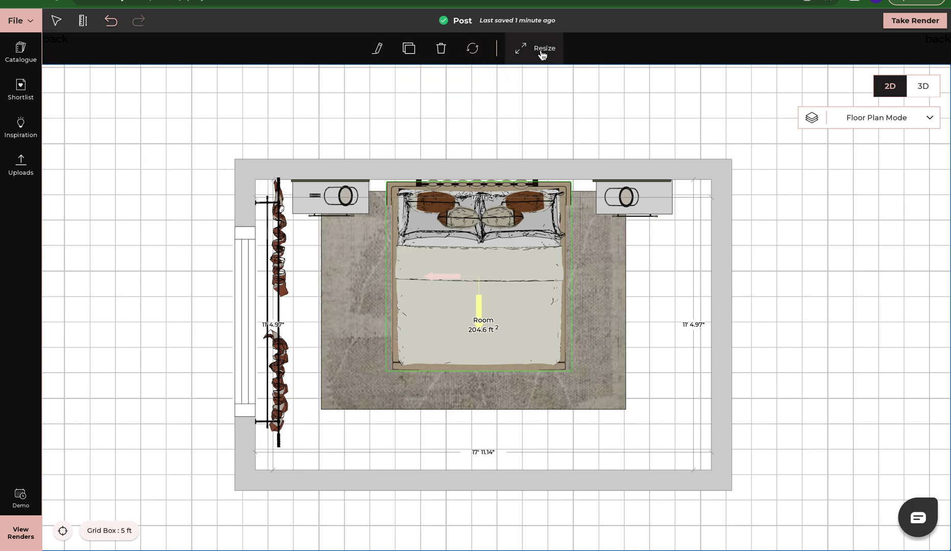
left_click(543, 55)
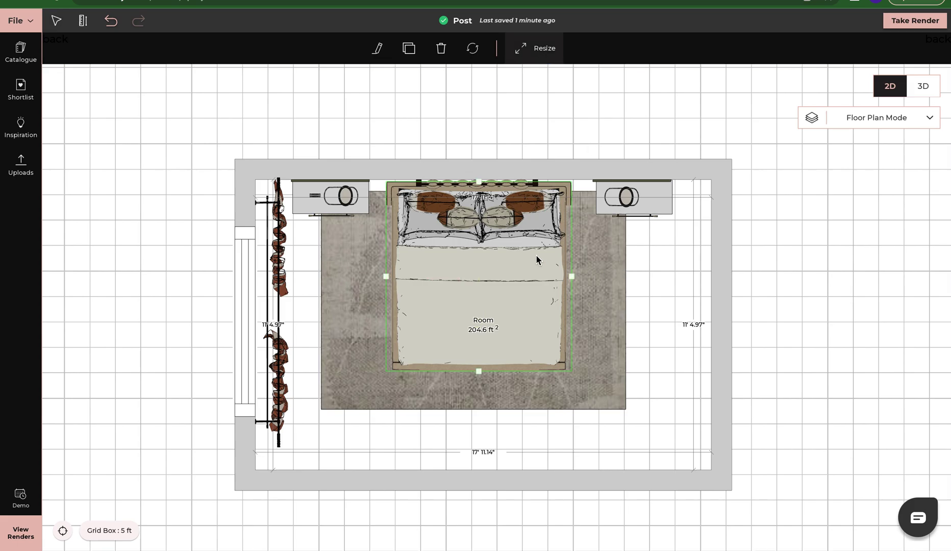
left_click(479, 372)
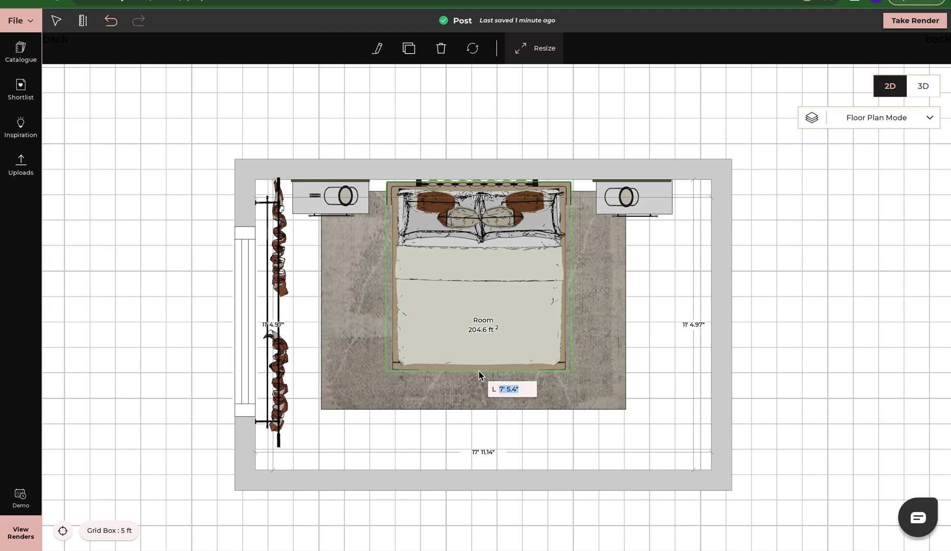
left_click_drag(479, 376, 481, 430)
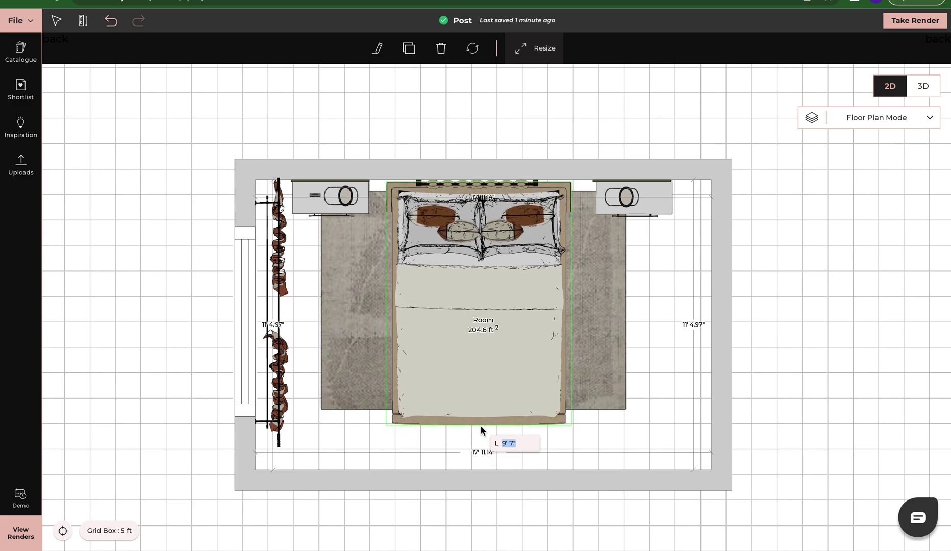
type("7'")
key("Return")
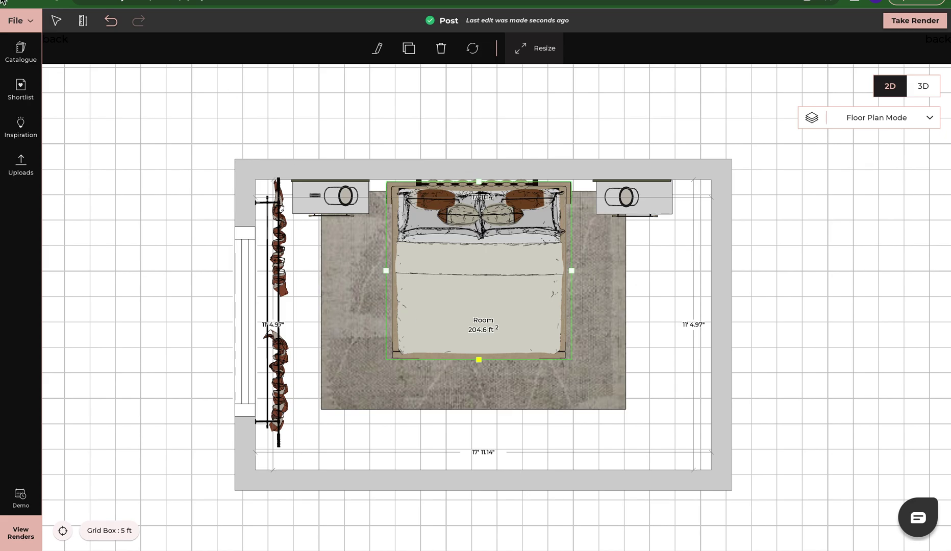
left_click(110, 21)
Step: Try to rotate the bed in the floor plan with its rotation handle
left_click(493, 243)
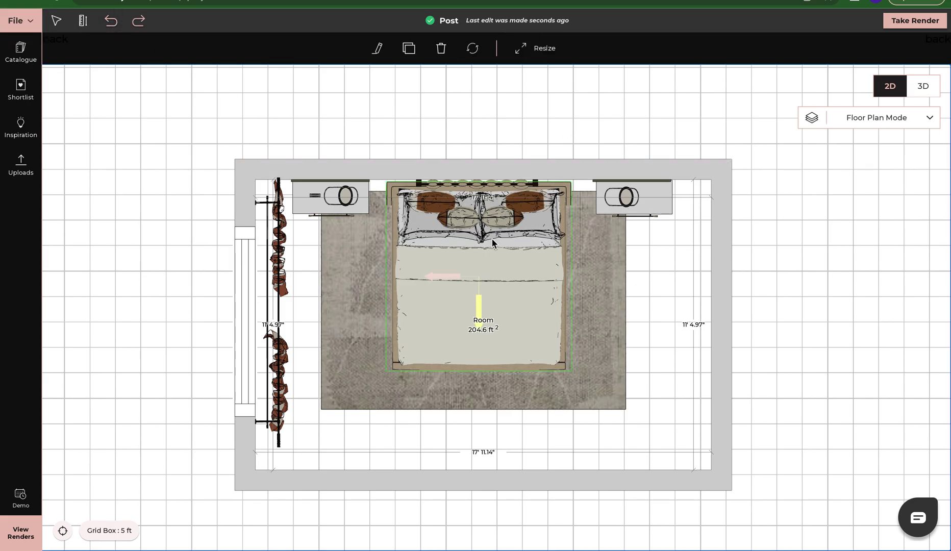
left_click(472, 48)
left_click_drag(444, 312, 466, 316)
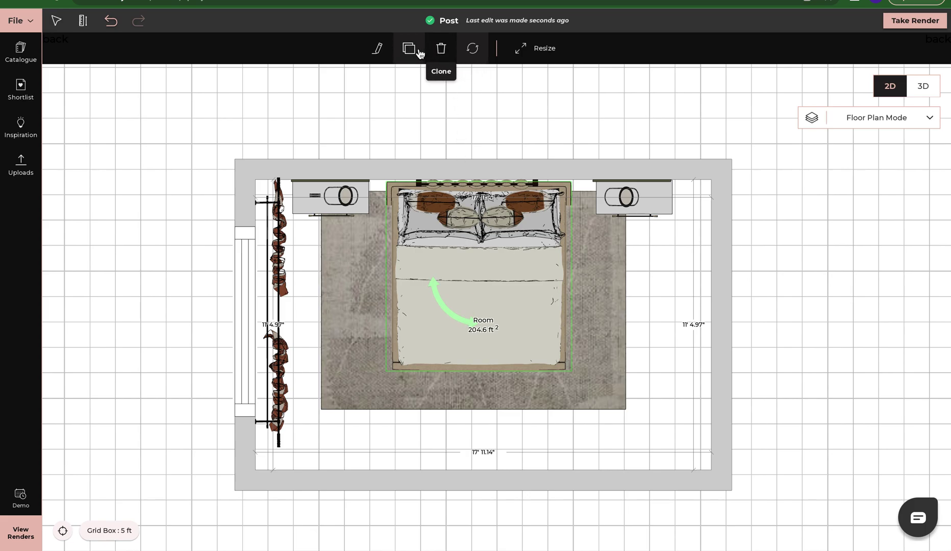
Step: Clone the bed, place the copy across the room's right wall, and delete that copy
left_click(422, 52)
left_click(744, 313)
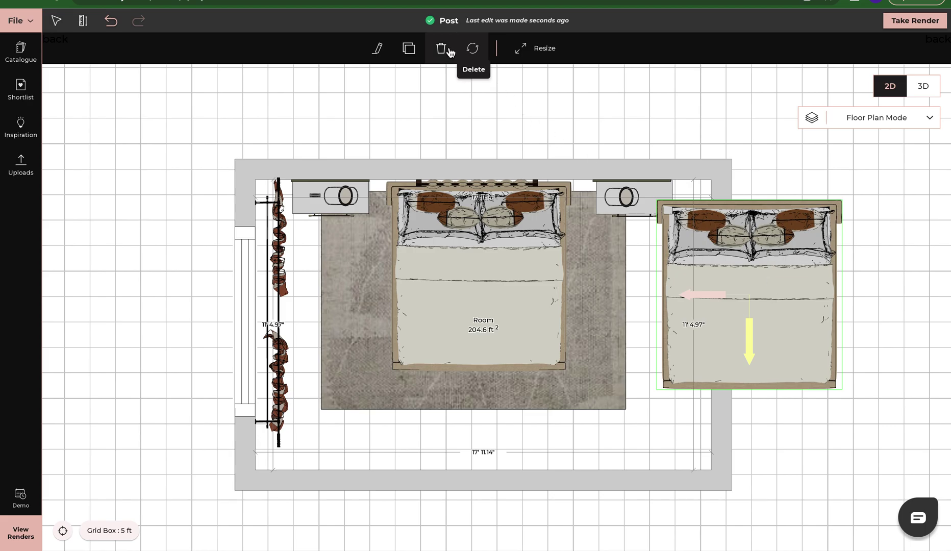
left_click(450, 51)
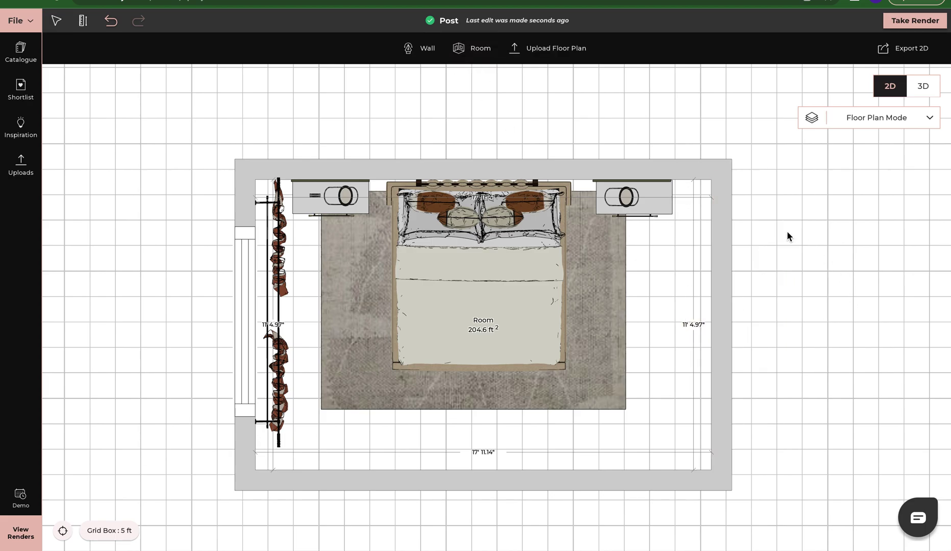
Step: Open the bed for editing and examine its properties and product information
left_click(469, 295)
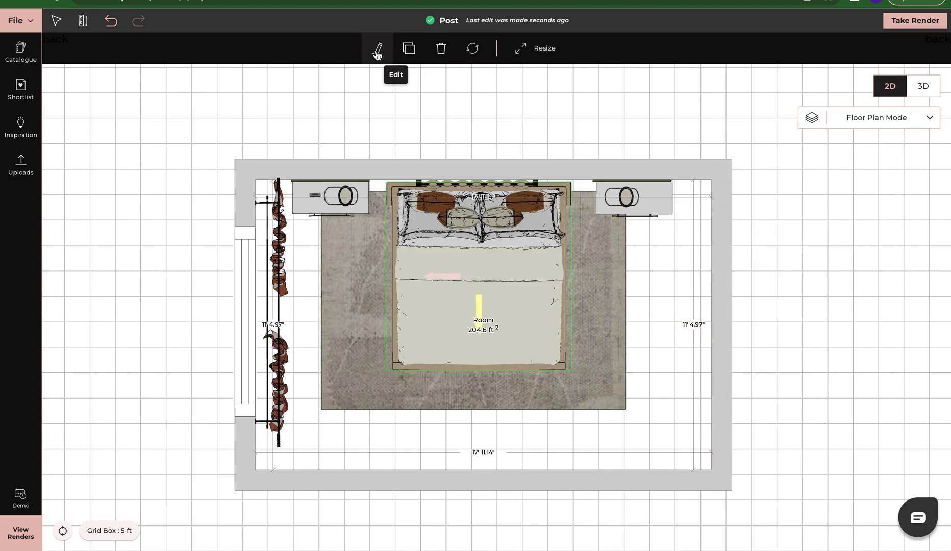
left_click(378, 50)
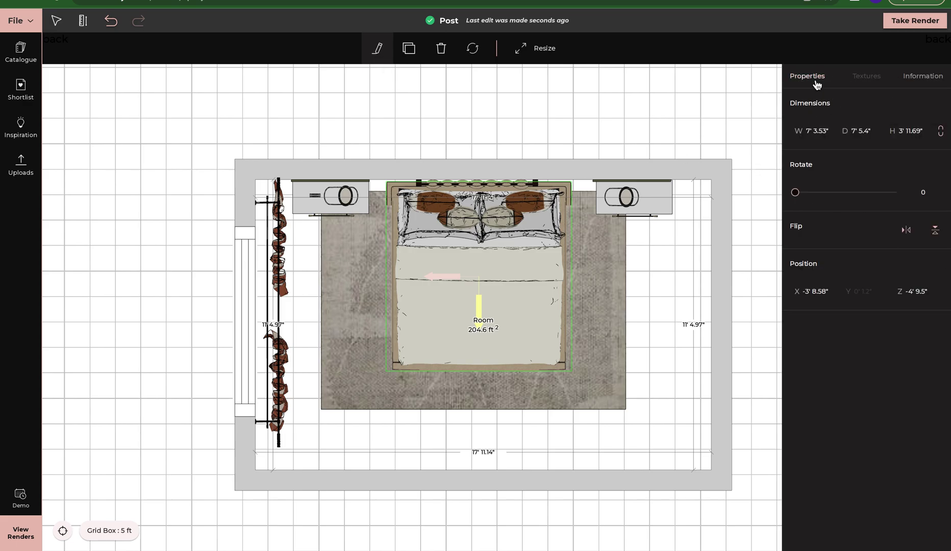
left_click(924, 77)
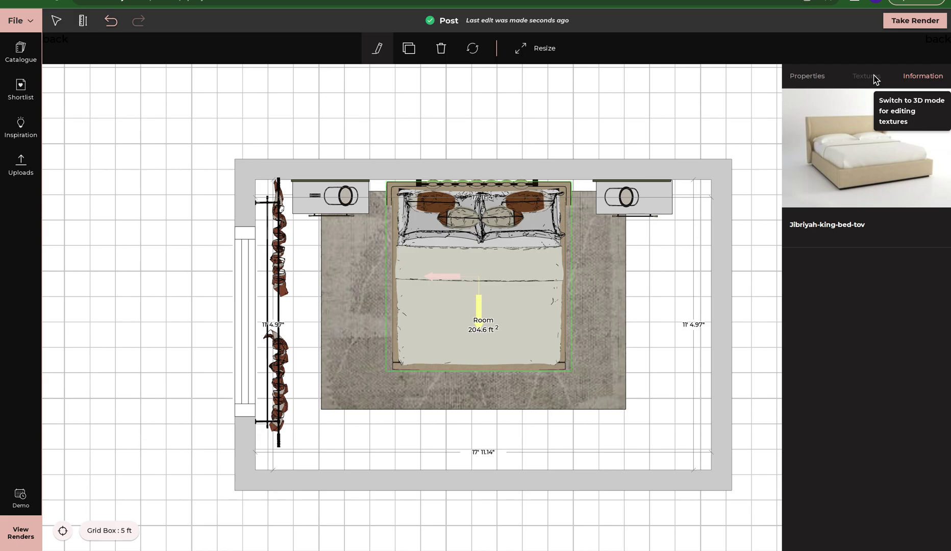
left_click(802, 81)
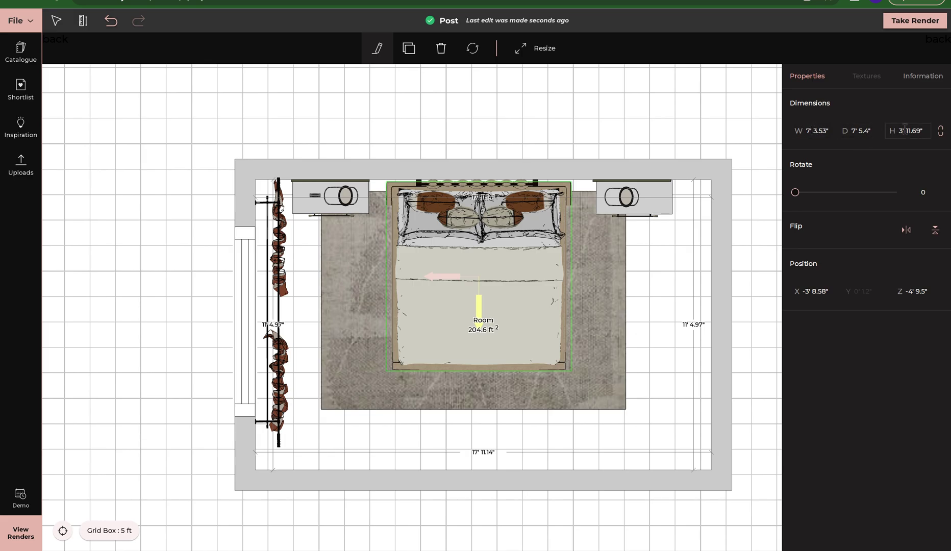
Step: Try the horizontal and vertical flips on the bed, restore its original orientation, and deselect it
mouse_move(793, 193)
left_mouse_down()
mouse_move(906, 194)
mouse_move(779, 190)
left_mouse_up()
left_click(906, 230)
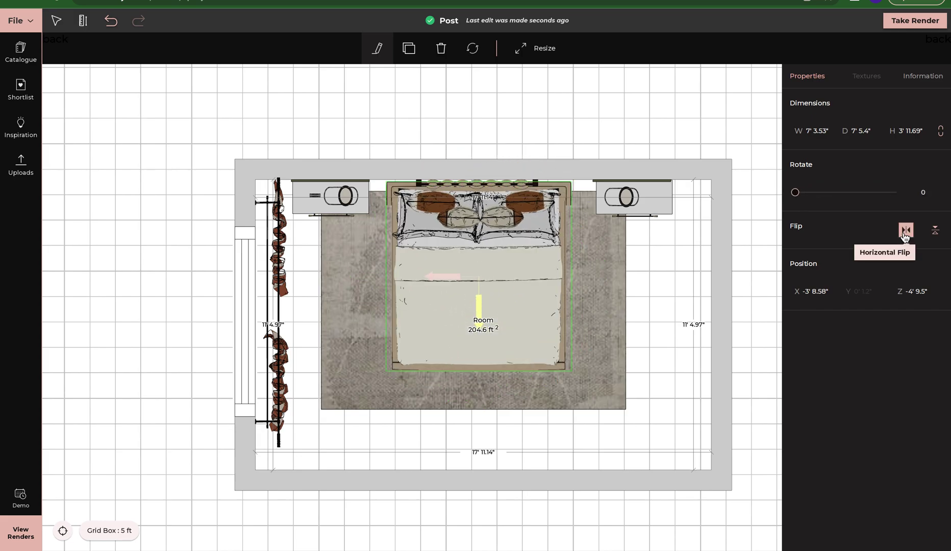
left_click(934, 236)
left_click(910, 232)
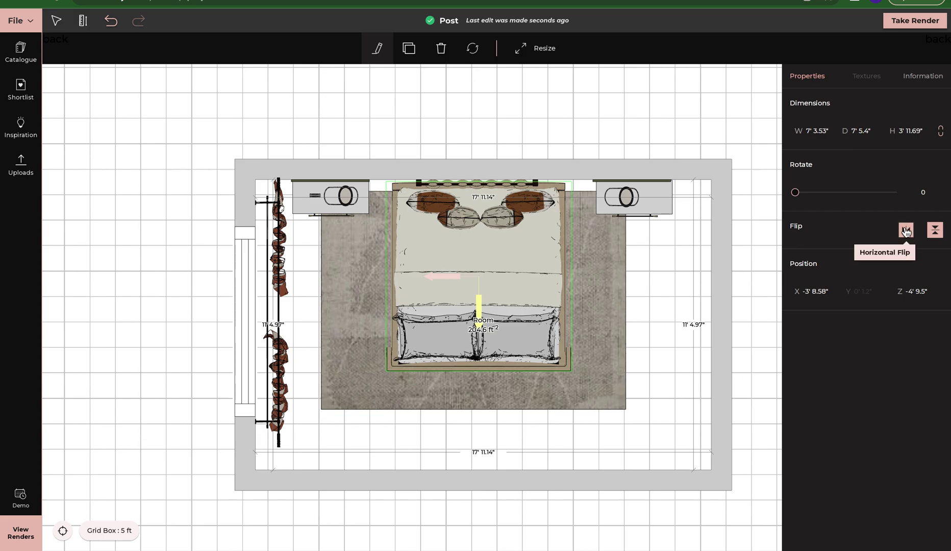
left_click(935, 232)
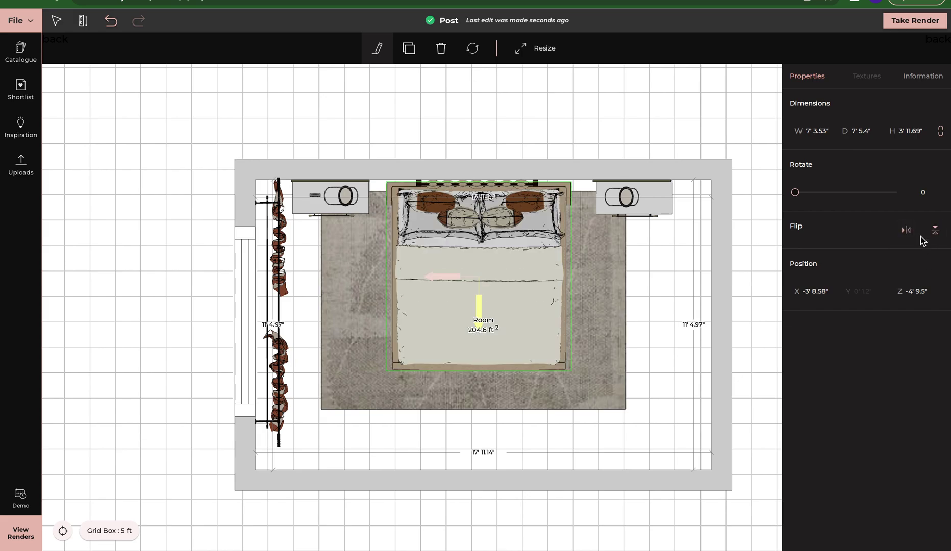
left_click(906, 230)
left_click(906, 232)
left_click(743, 151)
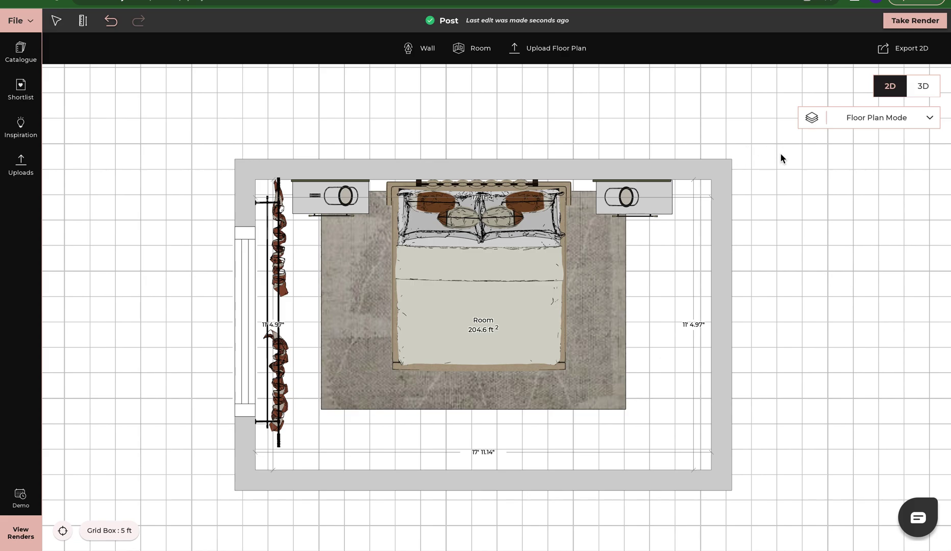
Step: Switch to the 3D view and raise the bed to a Y position of about 0' 3" using Free Movement
left_click(924, 87)
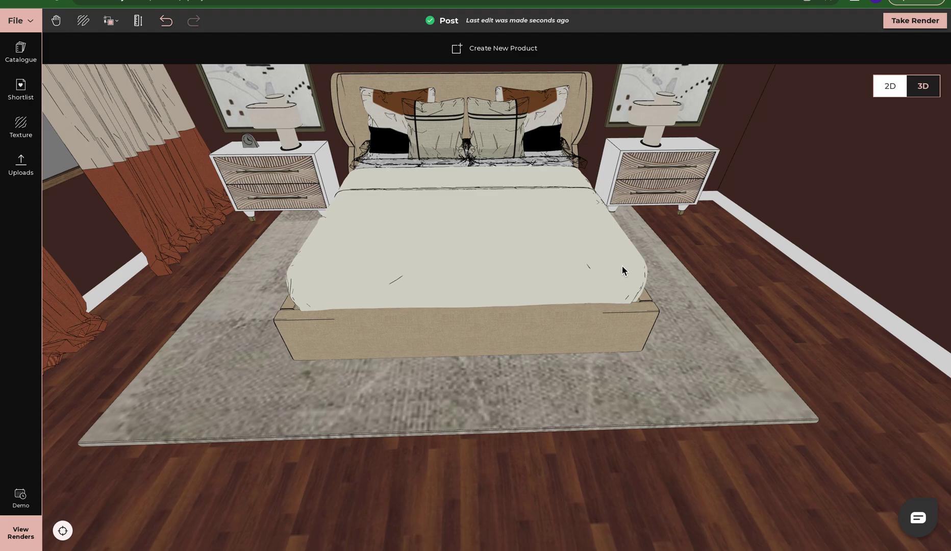
scroll(679, 362, "up", 5)
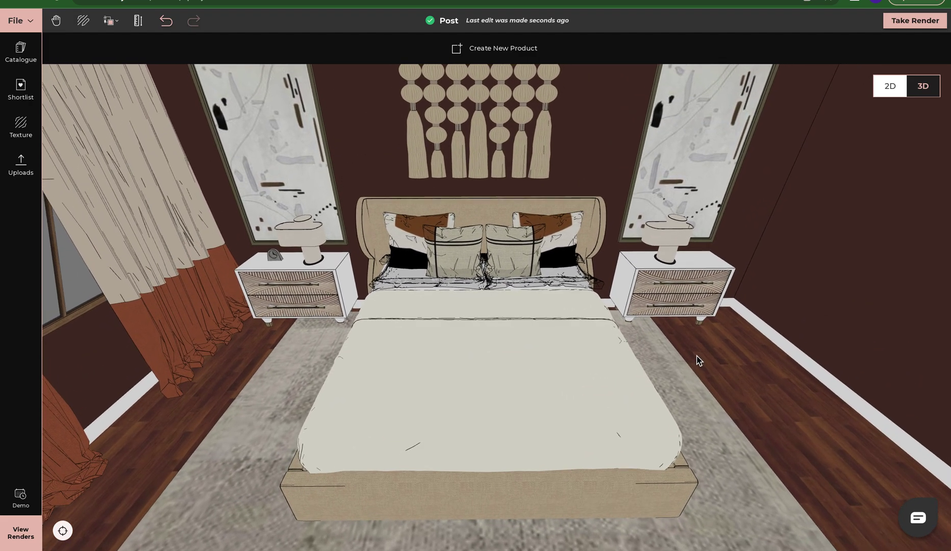
left_click(450, 363)
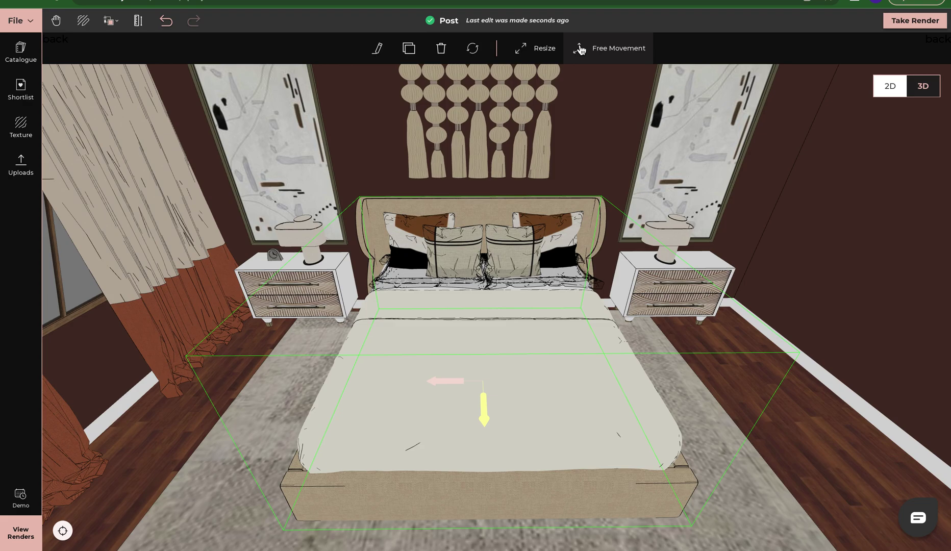
left_click(581, 50)
mouse_move(484, 361)
left_mouse_down()
mouse_move(484, 337)
mouse_move(484, 361)
left_mouse_up()
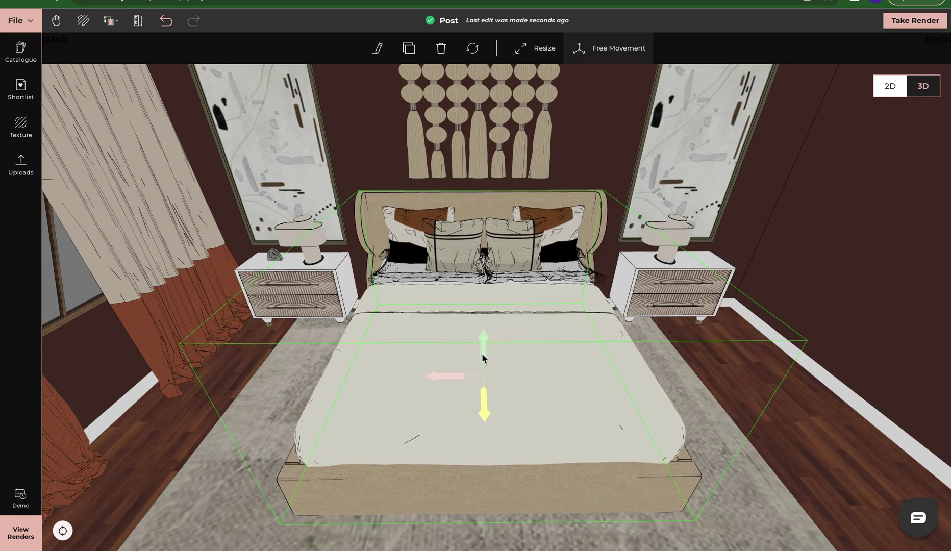
left_click(483, 361)
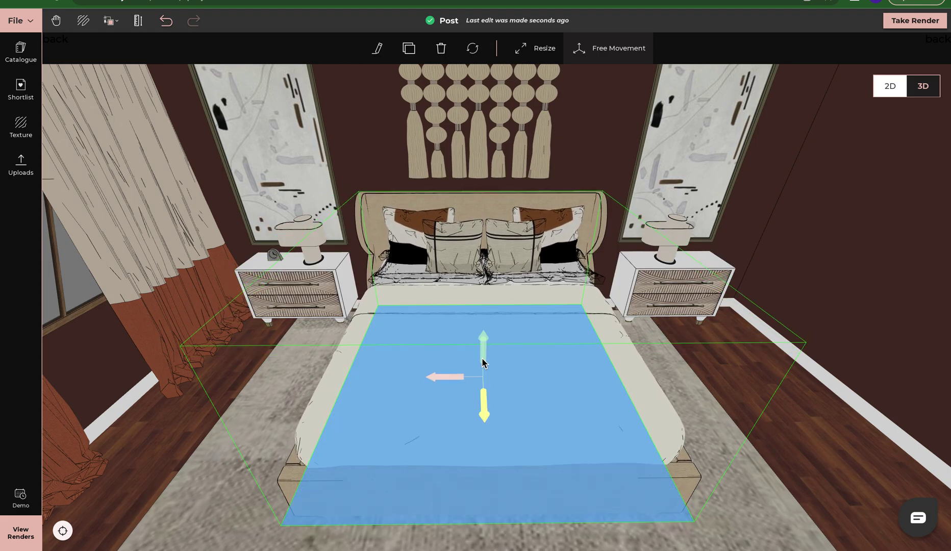
Step: Show the bed's resize handles in 3D and open its editable properties
left_click(541, 50)
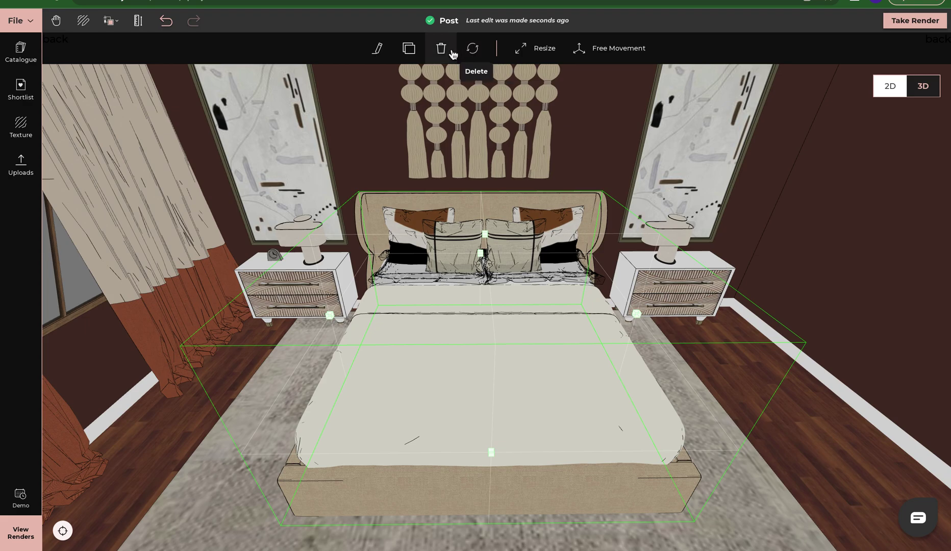
left_click(378, 57)
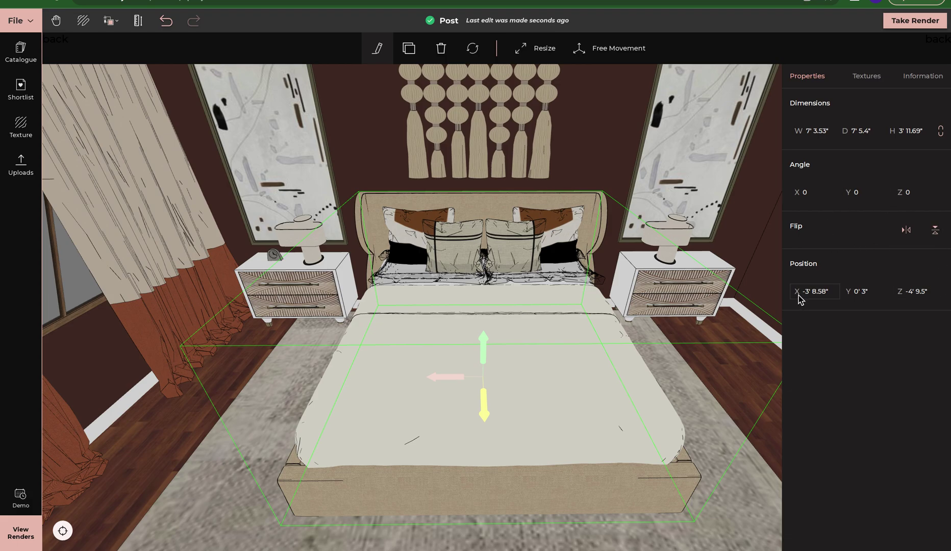
Step: Replace the bed base's beige fabric with the Classic Blooming Fabric Pattern texture from the Fabric category
left_click(867, 78)
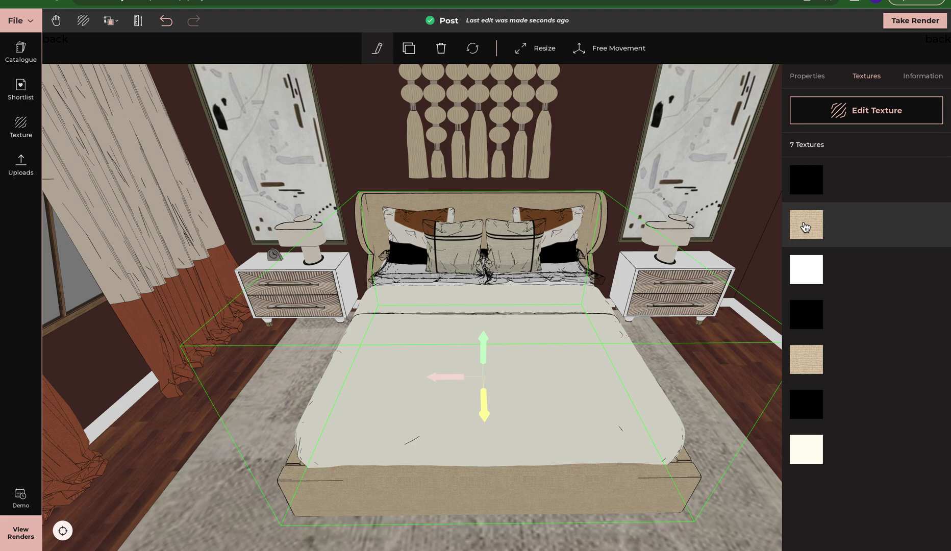
left_click(811, 230)
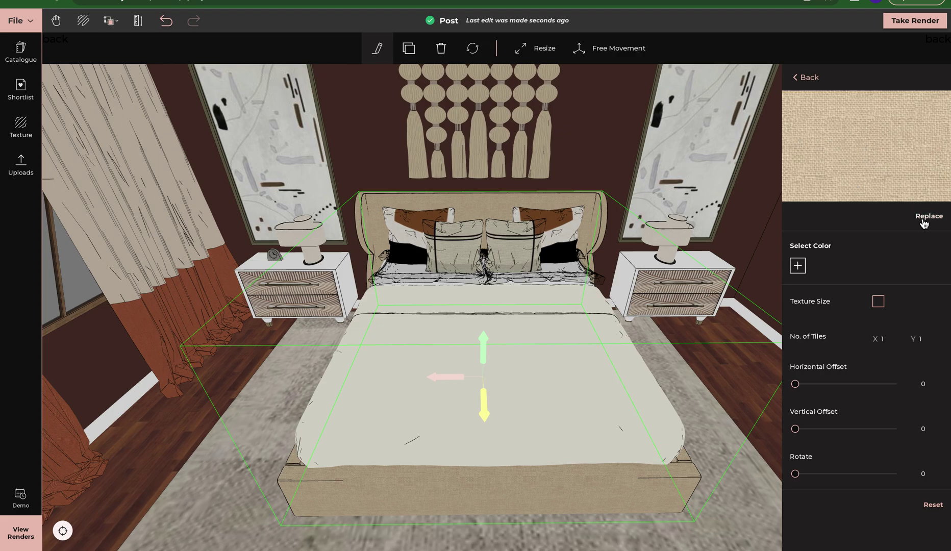
left_click(924, 224)
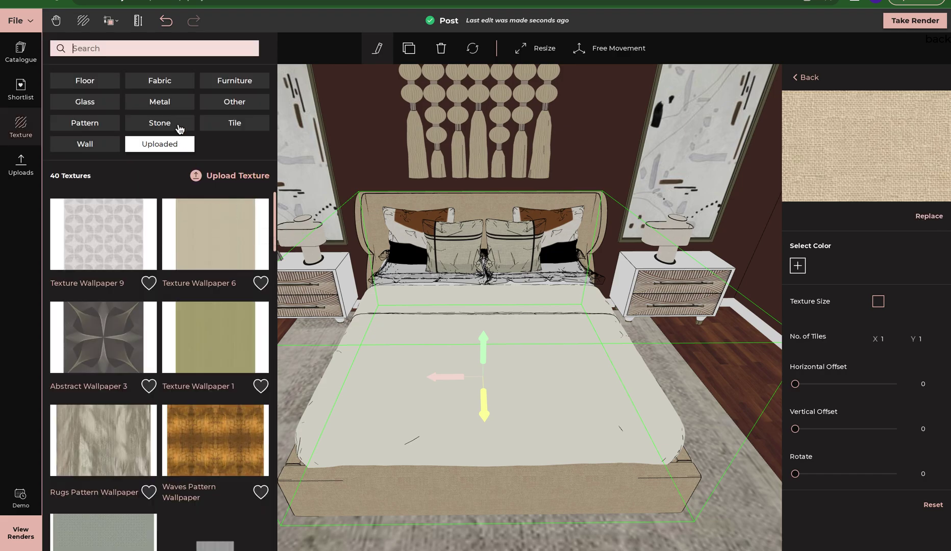
left_click(178, 84)
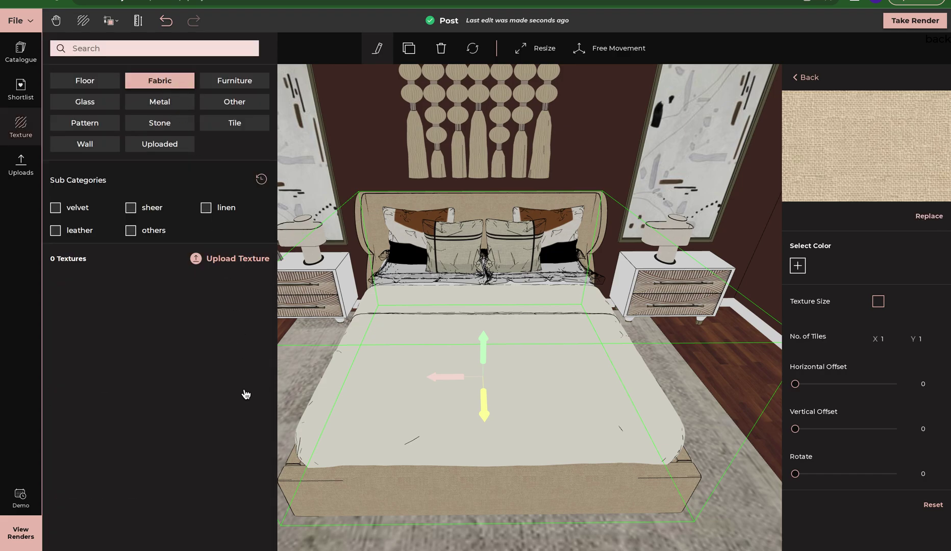
scroll(227, 401, "down", 5)
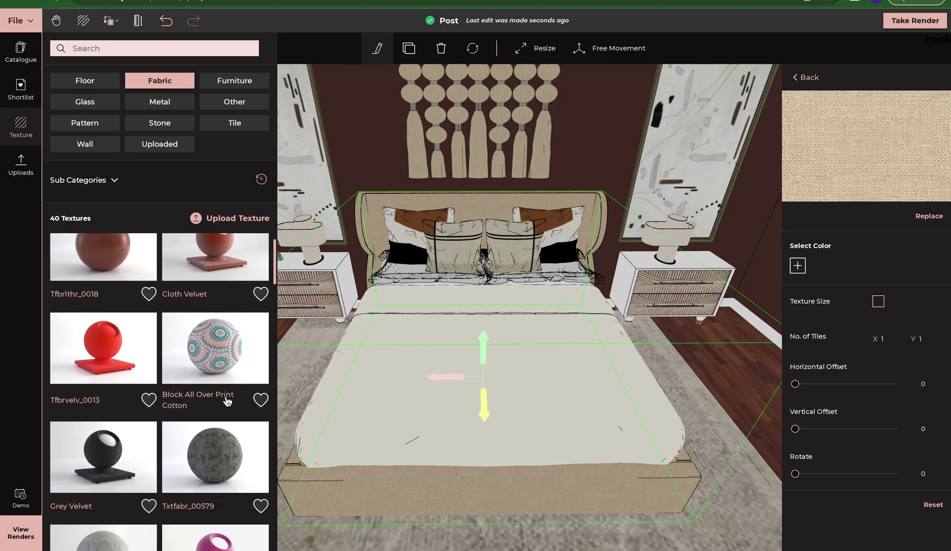
scroll(227, 401, "down", 2)
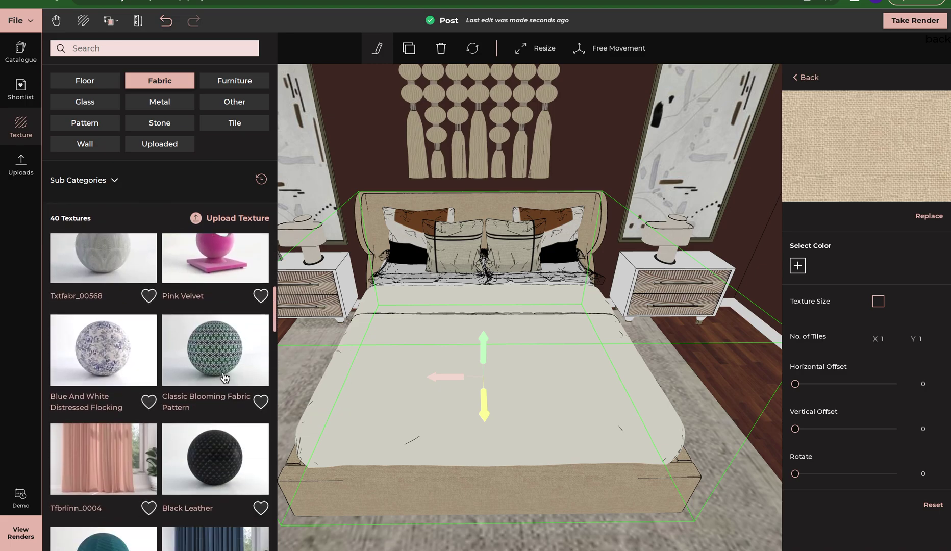
left_click(219, 365)
left_click(404, 448)
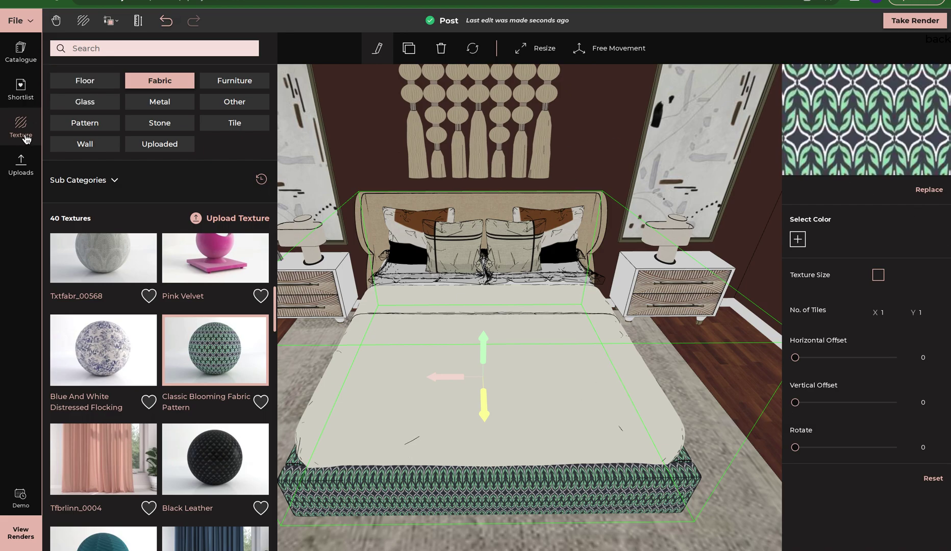
left_click(22, 129)
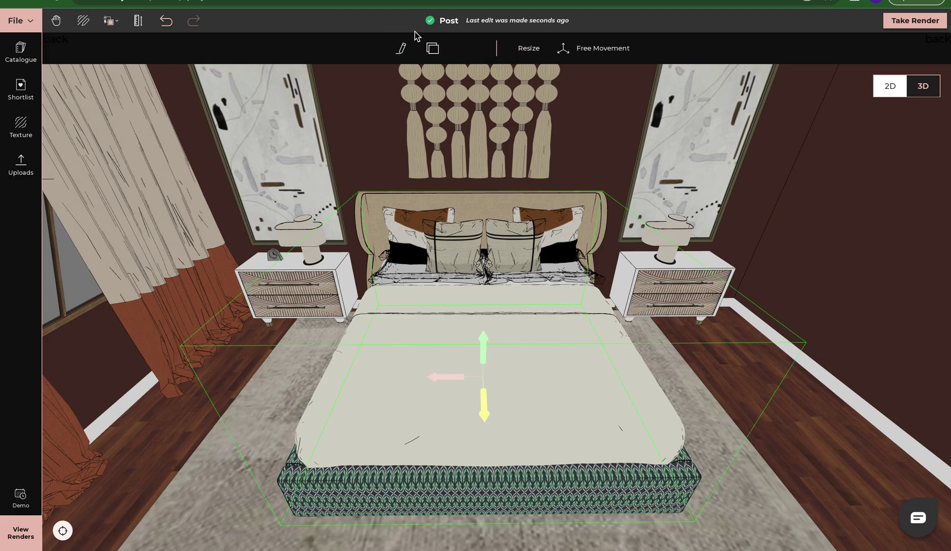
Step: Reopen the bed's textures and replace the headboard's beige fabric with Classic Blooming Fabric Pattern
left_click(377, 56)
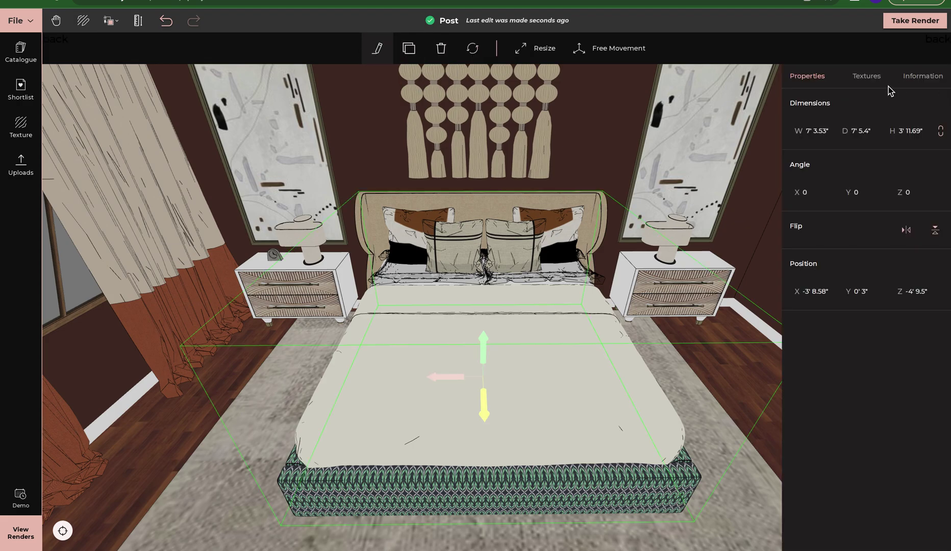
left_click(866, 78)
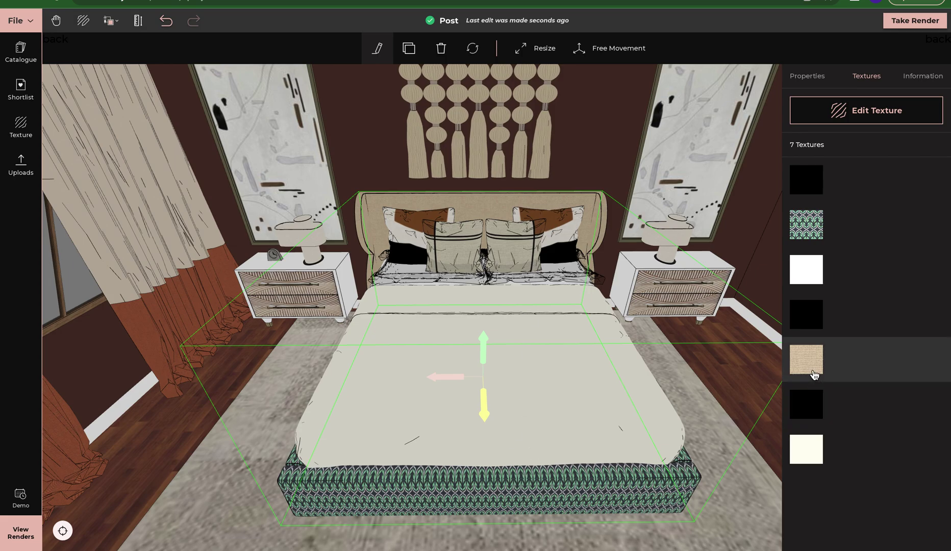
left_click(814, 375)
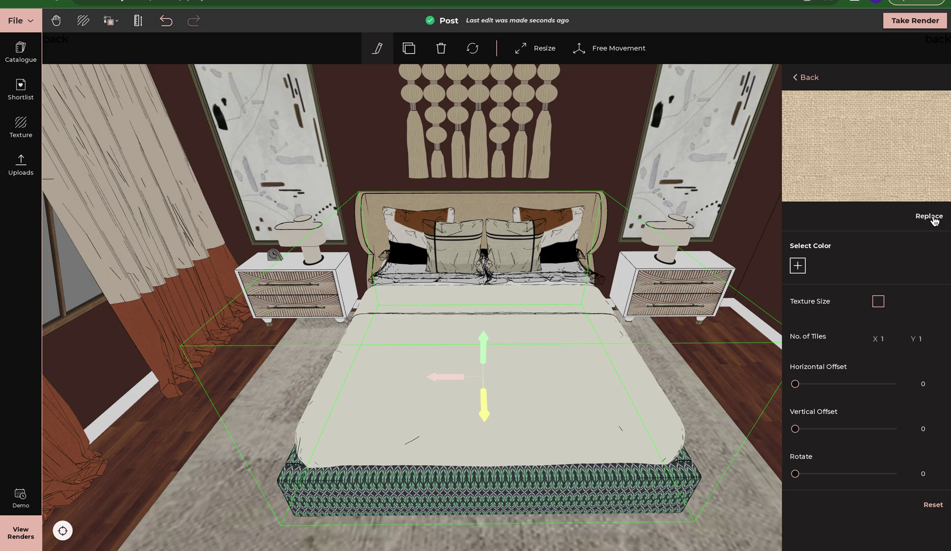
left_click(930, 216)
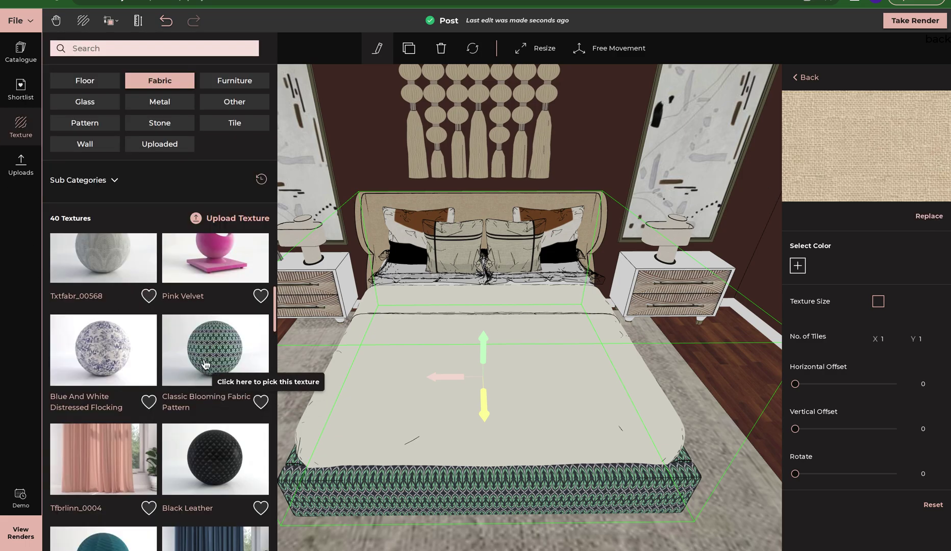
left_click(205, 363)
left_click(576, 310)
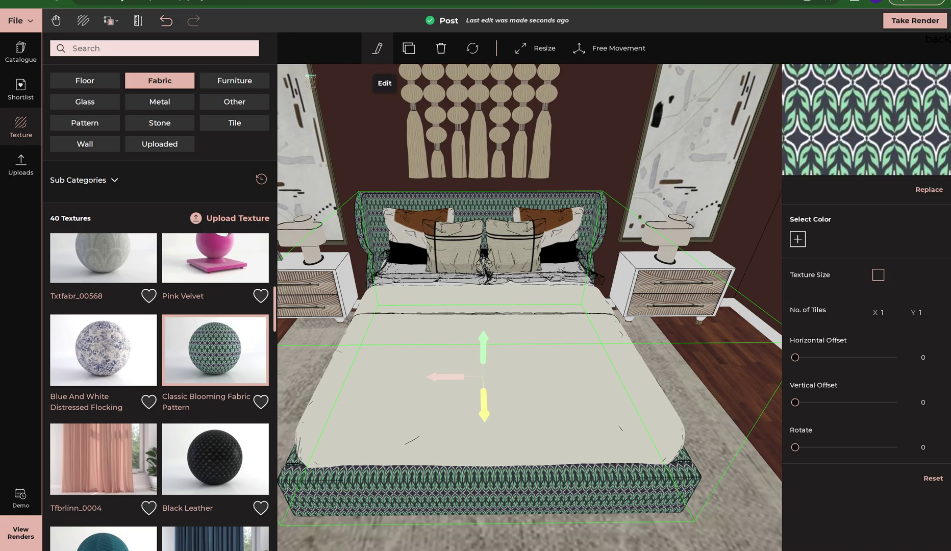
Step: Undo the texture replacements on the bed's headboard and base, and close the texture library
left_click(167, 23)
left_click(166, 23)
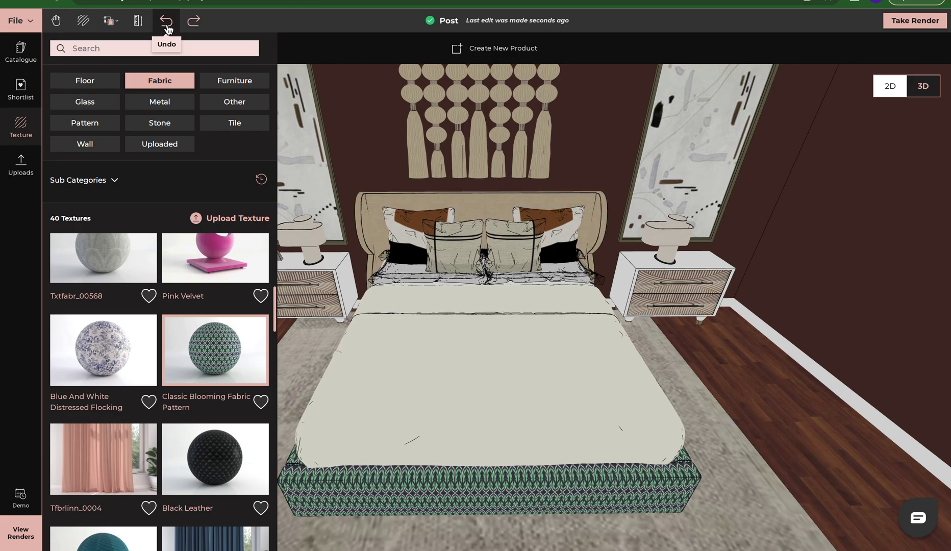
left_click(167, 23)
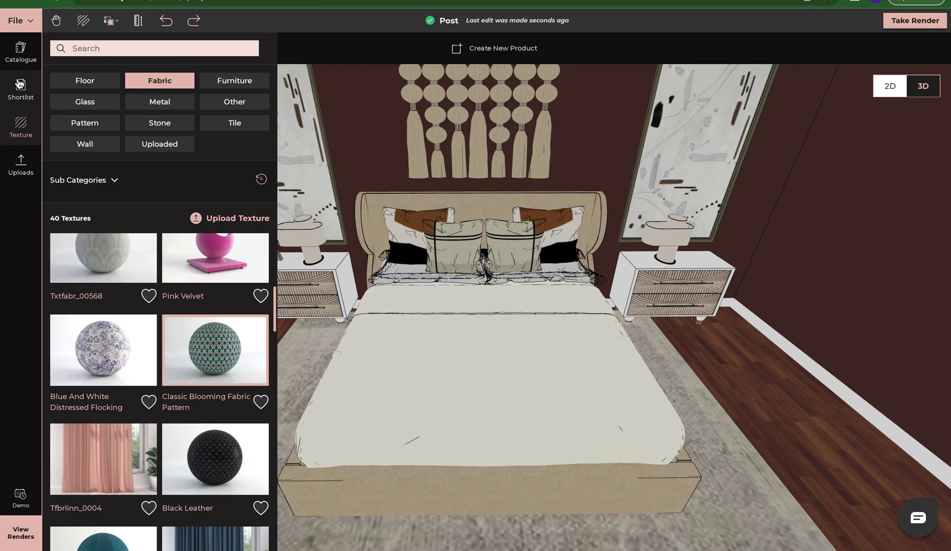
left_click(24, 124)
mouse_move(766, 340)
left_mouse_down()
mouse_move(723, 361)
mouse_move(783, 358)
mouse_move(771, 348)
left_mouse_up()
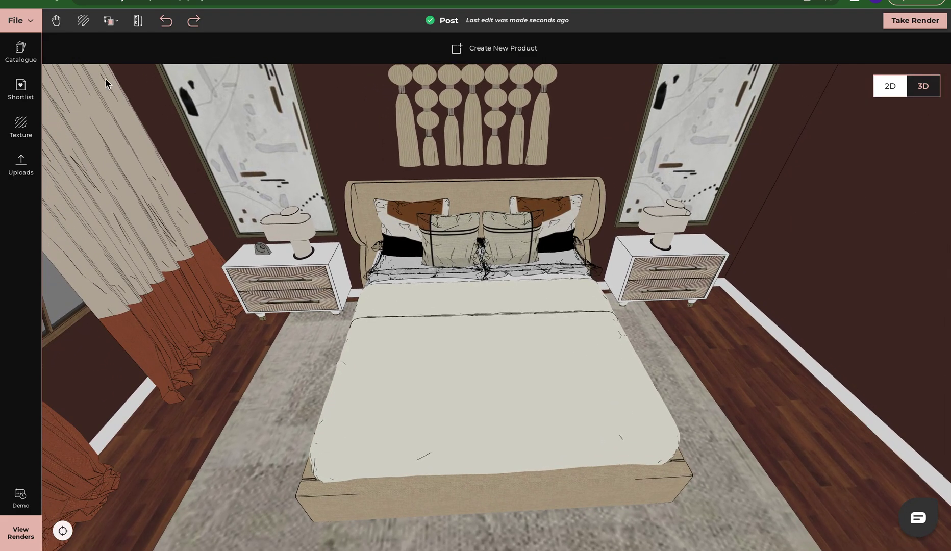
Step: Apply the Classic Blooming Fabric Pattern directly from the Fabric texture library onto the bed's headboard
left_click(23, 130)
scroll(224, 341, "down", 5)
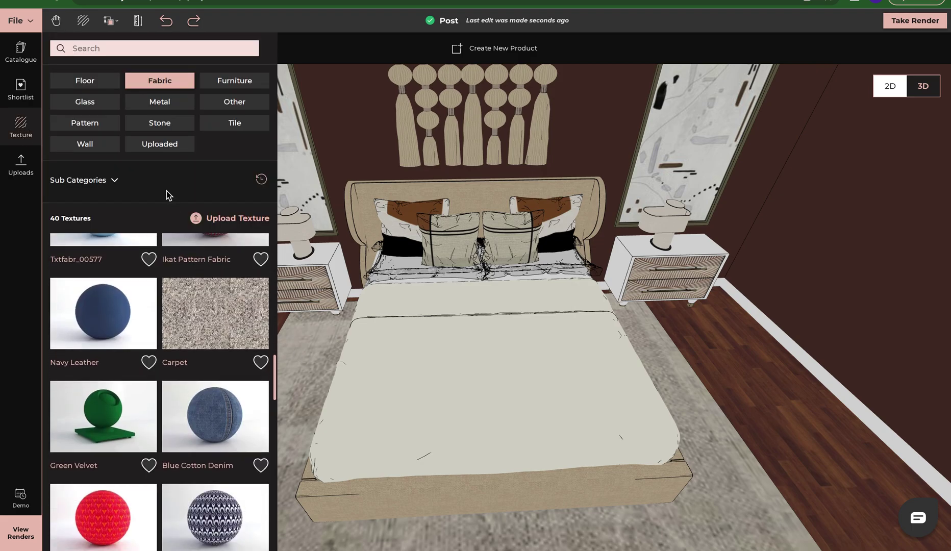
left_click(162, 179)
scroll(181, 308, "down", 3)
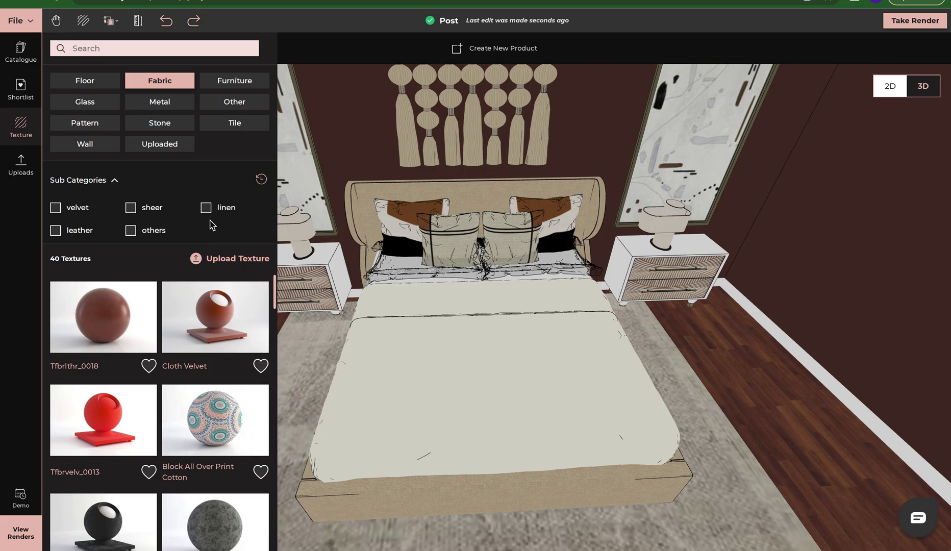
scroll(217, 408, "down", 5)
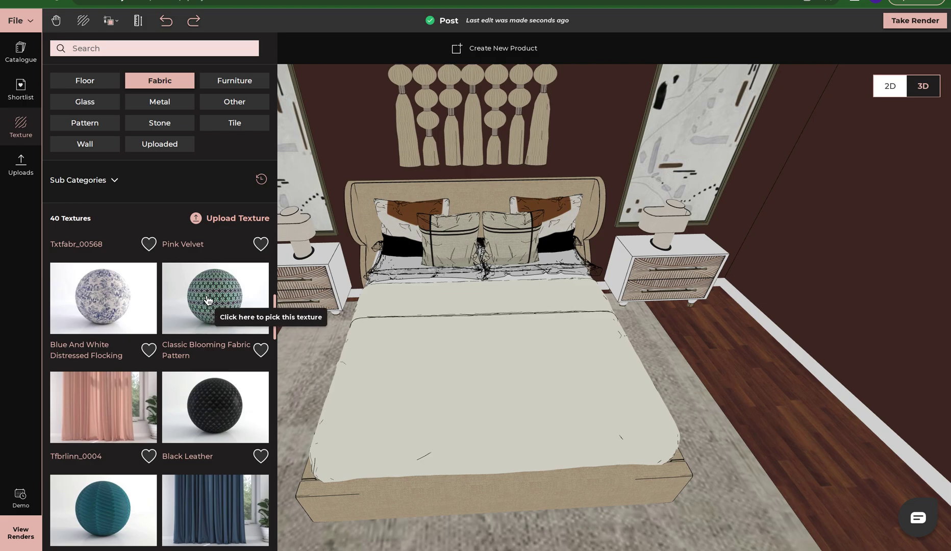
left_click_drag(208, 301, 485, 210)
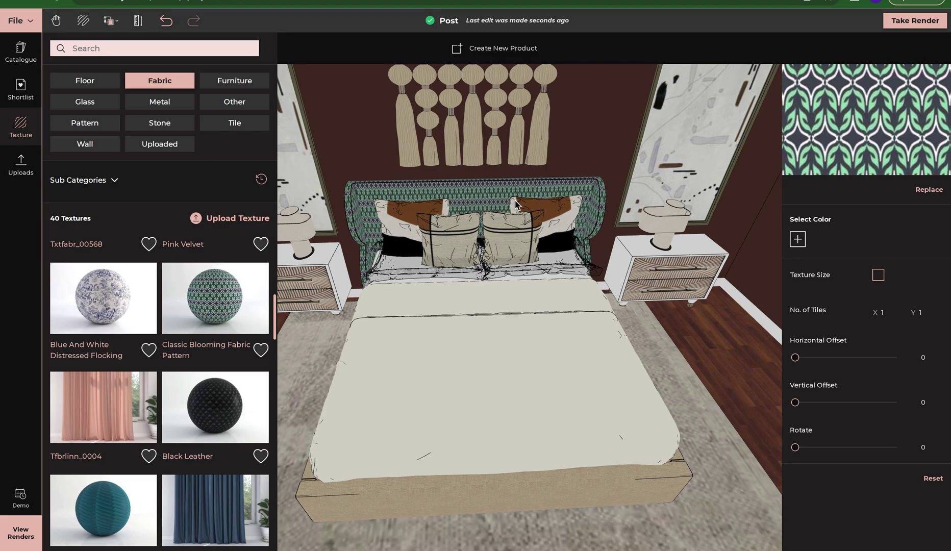
Step: Select the bed and open the settings of the headboard's green patterned texture
left_click(491, 197)
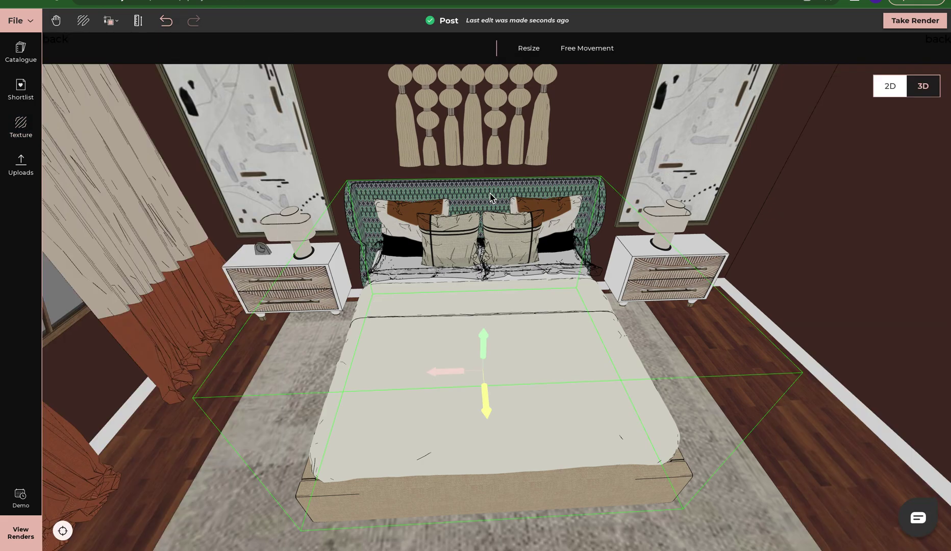
left_click_drag(491, 198, 501, 300)
scroll(502, 299, "up", 3)
left_click_drag(782, 371, 784, 285)
scroll(567, 330, "up", 5)
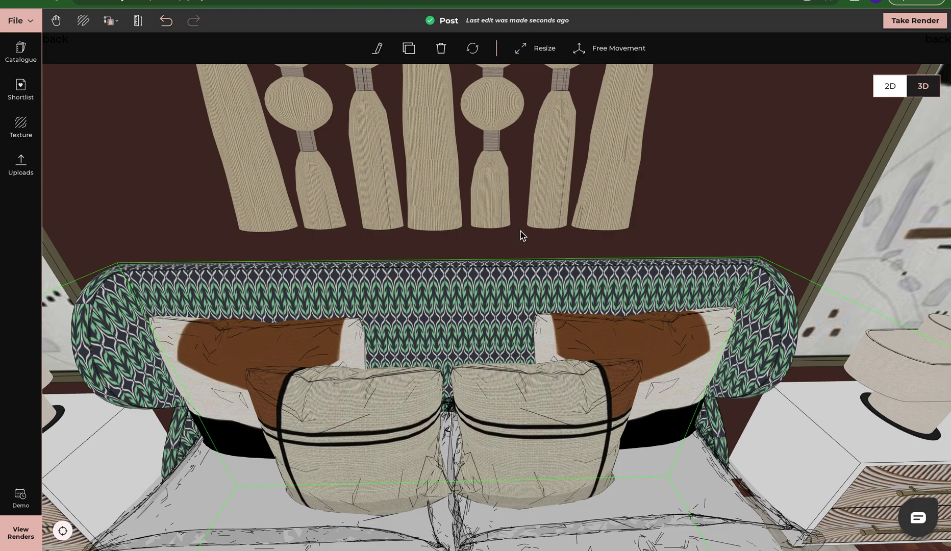
left_click_drag(522, 235, 587, 162)
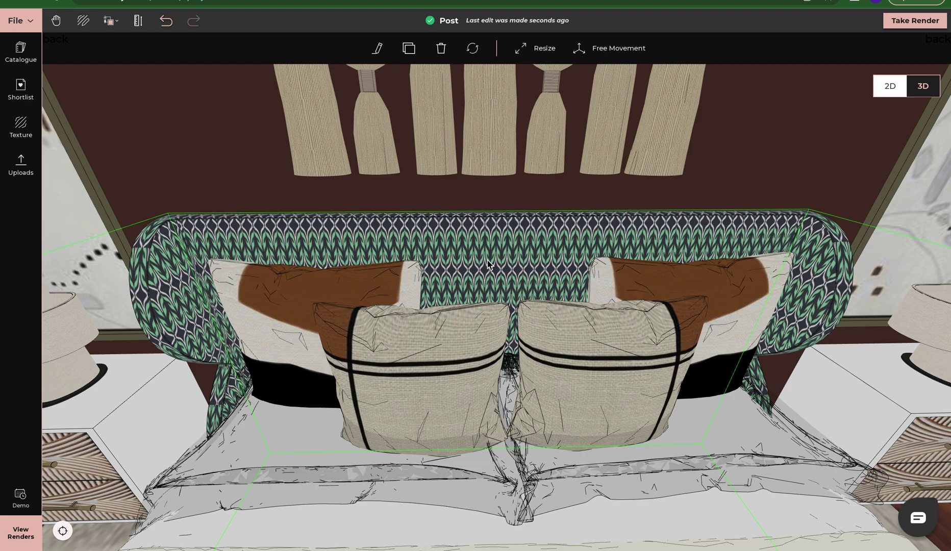
left_click(378, 53)
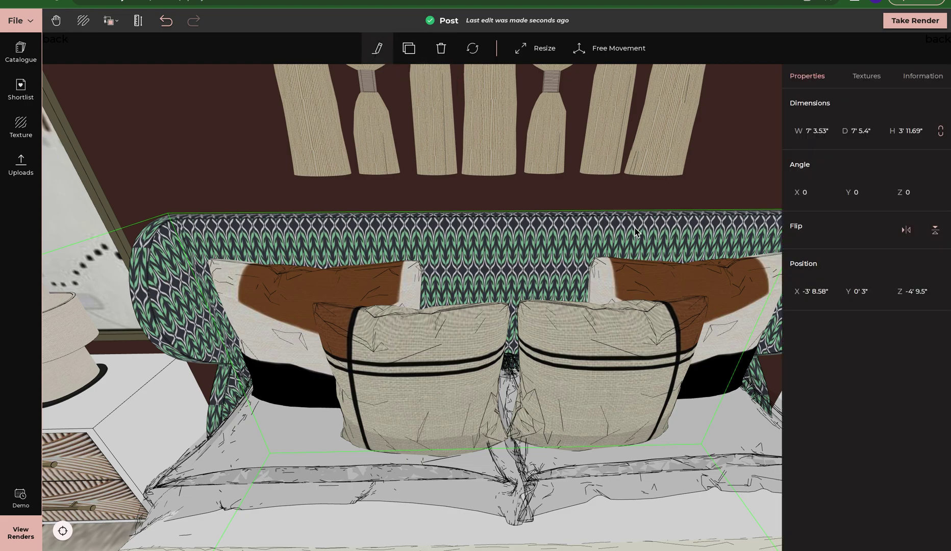
left_click(868, 78)
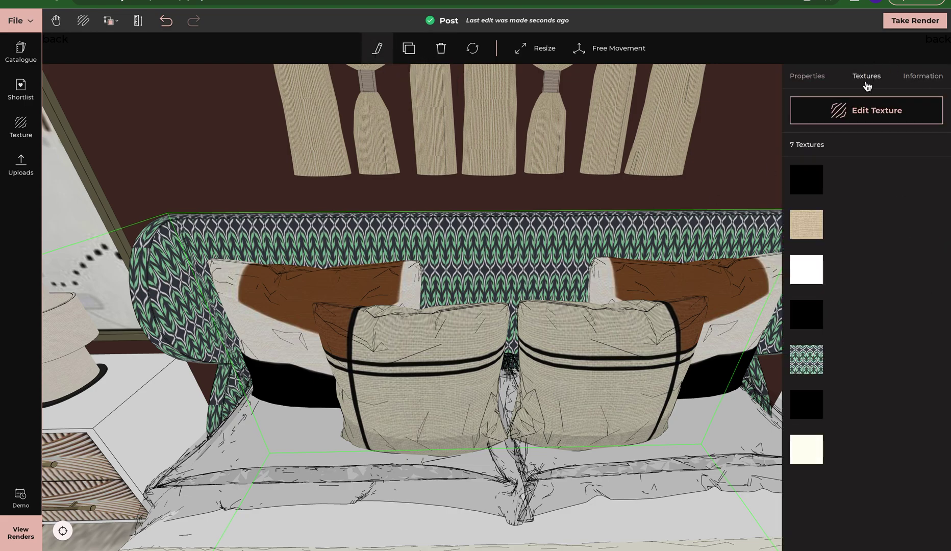
left_click(798, 365)
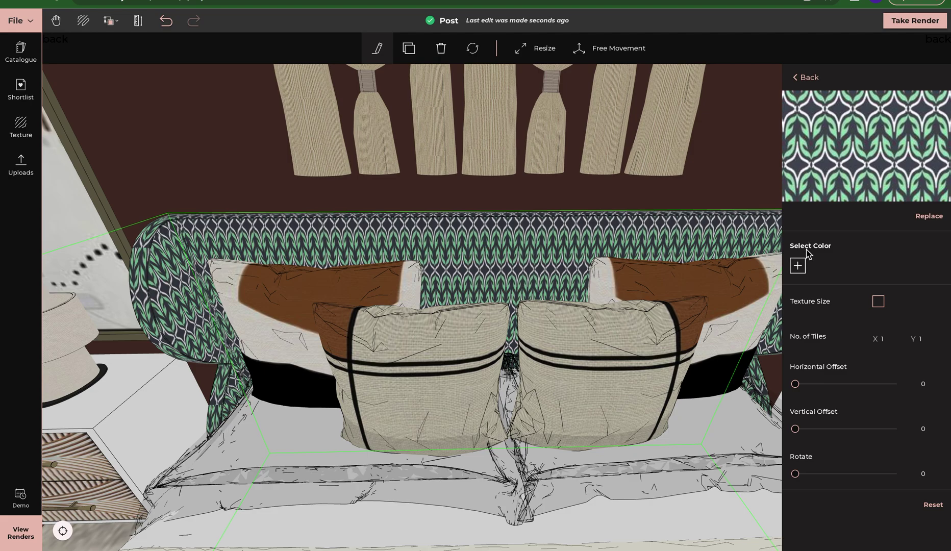
Step: Tint the headboard's patterned texture with the blue-violet colour #6E6FE5 and close the colour picker
left_click(797, 265)
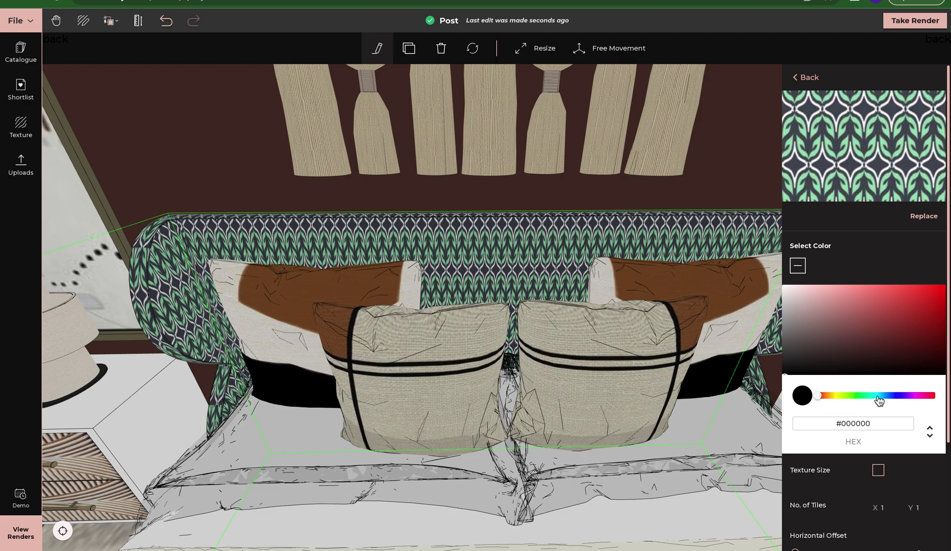
left_click(895, 400)
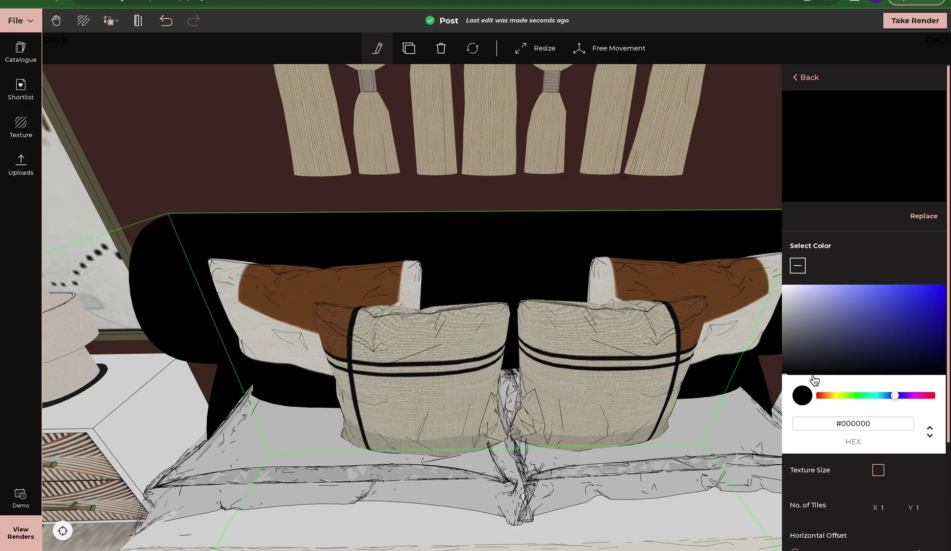
left_click(805, 354)
mouse_move(826, 334)
left_mouse_down()
mouse_move(898, 314)
mouse_move(911, 295)
mouse_move(841, 313)
mouse_move(786, 278)
mouse_move(840, 297)
mouse_move(930, 299)
mouse_move(900, 308)
mouse_move(894, 297)
mouse_move(877, 305)
mouse_move(869, 298)
left_mouse_up()
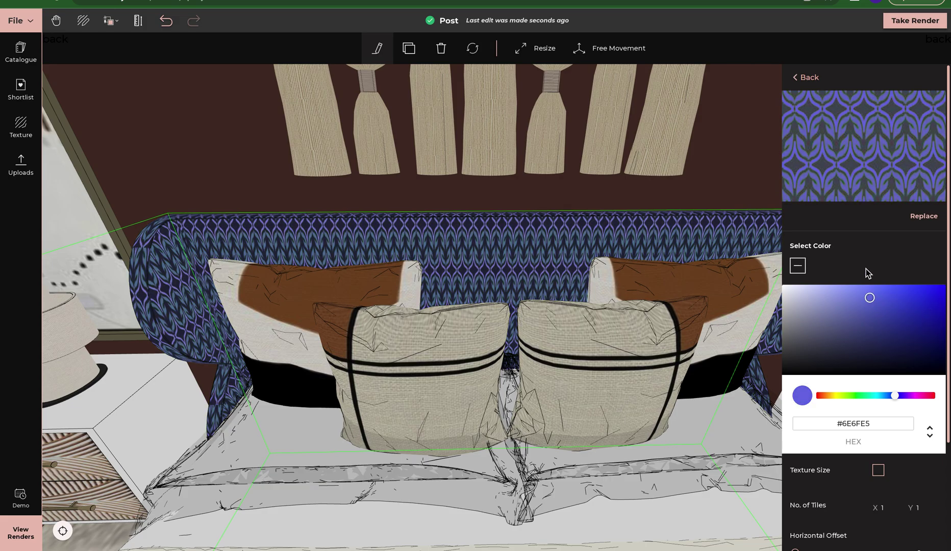
left_click(798, 265)
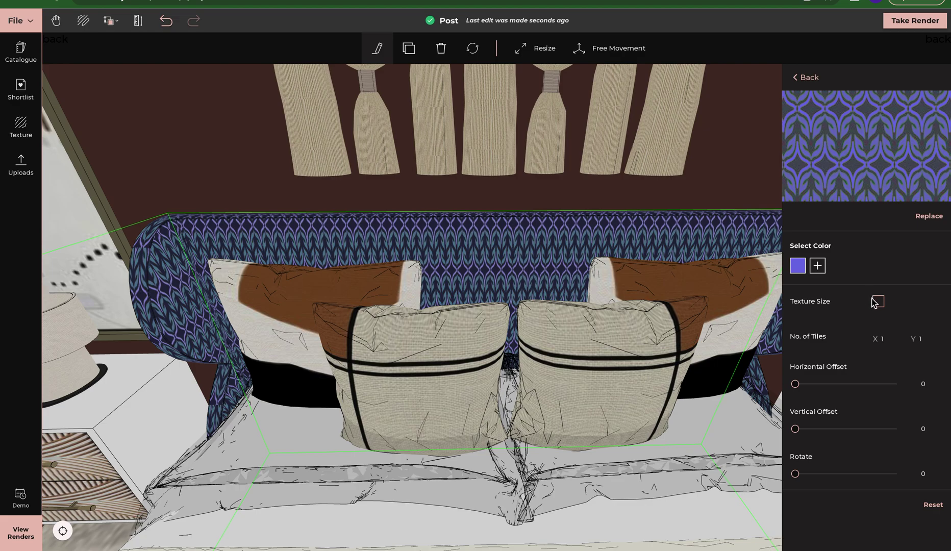
Step: Try the headboard texture's Texture Size option to compare Tile Size with No. of Tiles, leaving it disabled
left_click(877, 305)
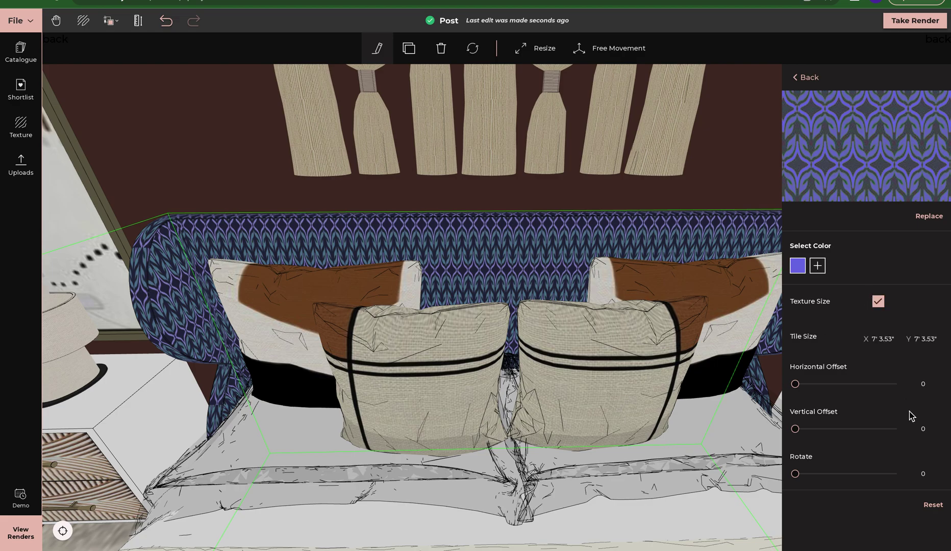
left_click(878, 302)
left_click(878, 302)
left_click(877, 302)
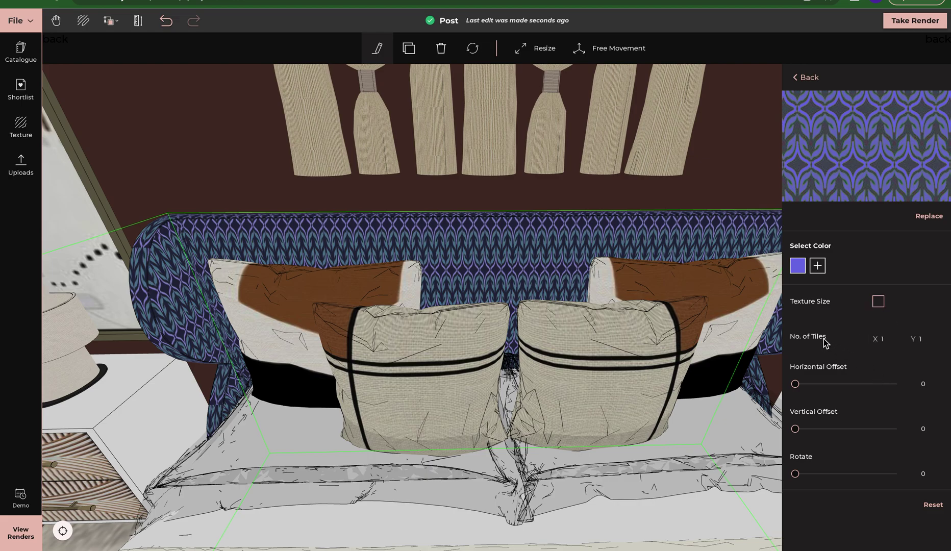
left_click(878, 301)
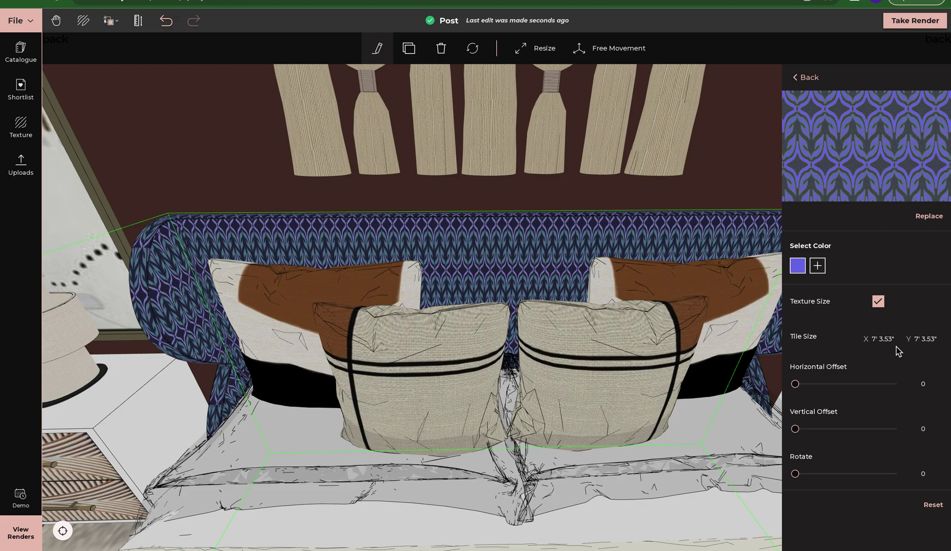
left_click(878, 302)
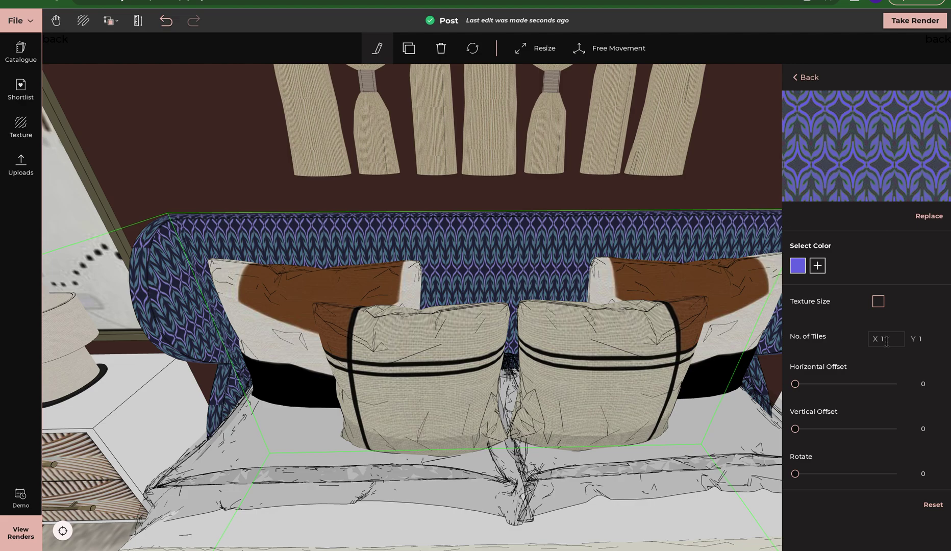
Step: Set the headboard texture's number of tiles to 2 in X and 3 in Y
left_click(921, 339)
double_click(898, 339)
type("2")
double_click(921, 339)
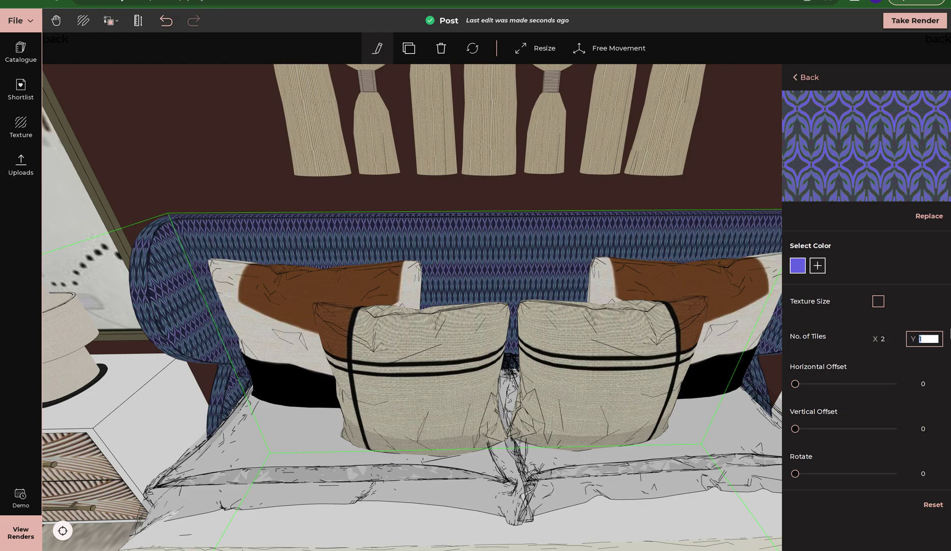
type("3")
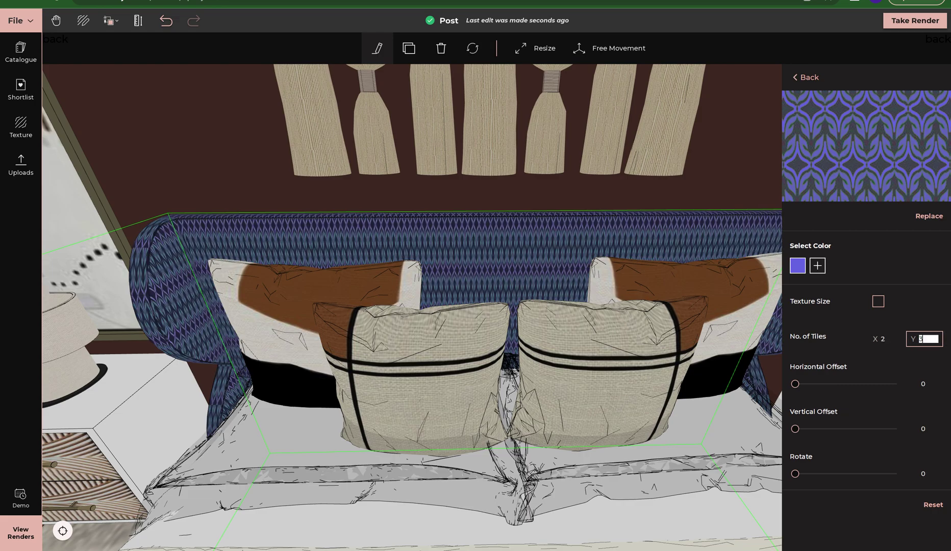
scroll(649, 278, "up", 5)
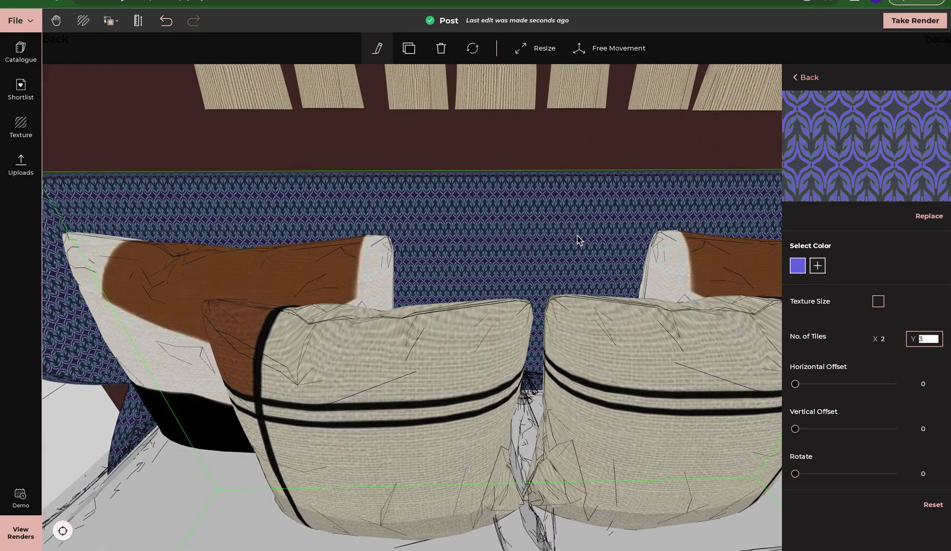
left_click(577, 236)
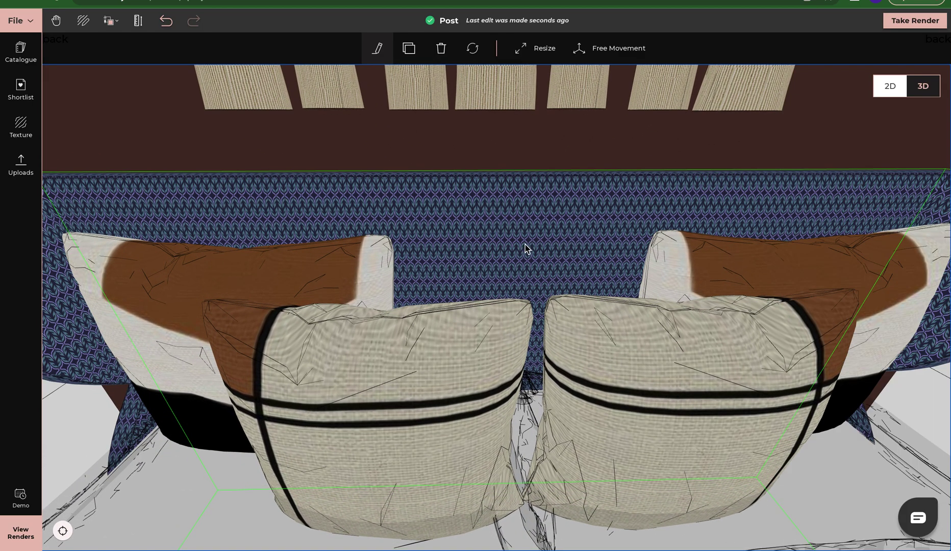
Step: Reopen the headboard's blue-violet patterned texture and set its number of tiles to 1 in both X and Y
left_click(377, 48)
left_click(866, 81)
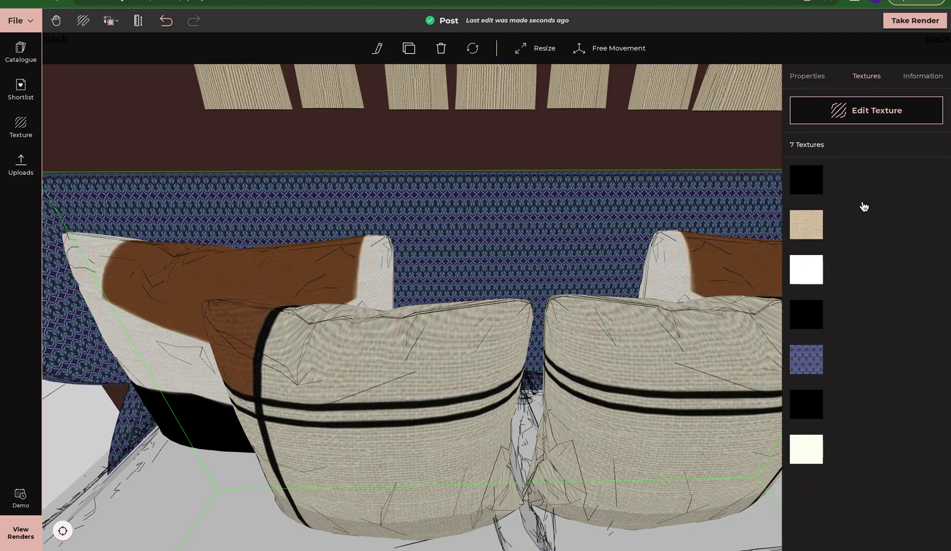
left_click(794, 377)
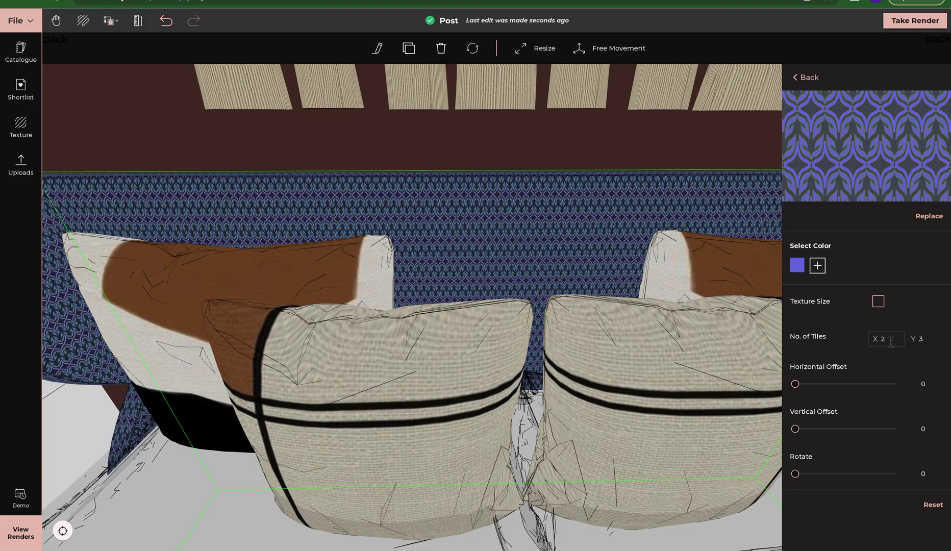
left_click(891, 341)
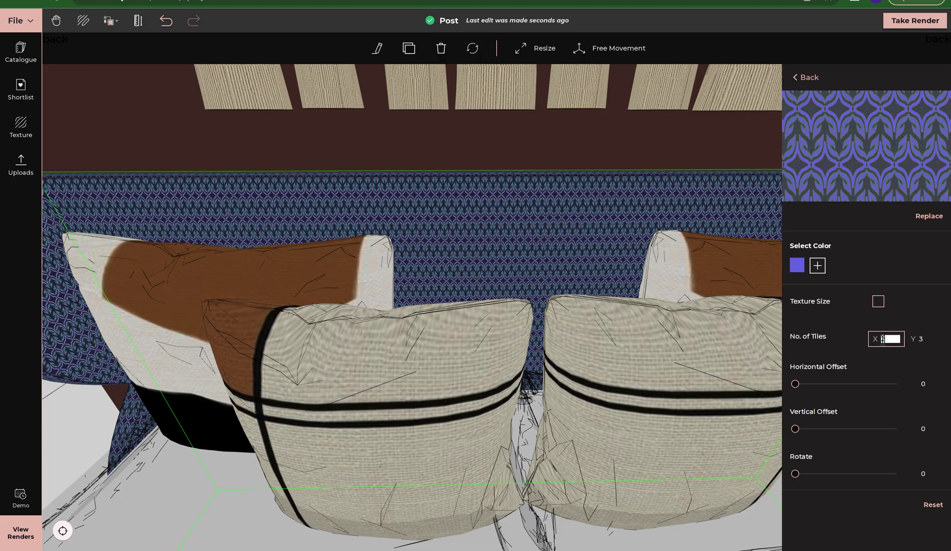
left_click(934, 338)
left_click(889, 340)
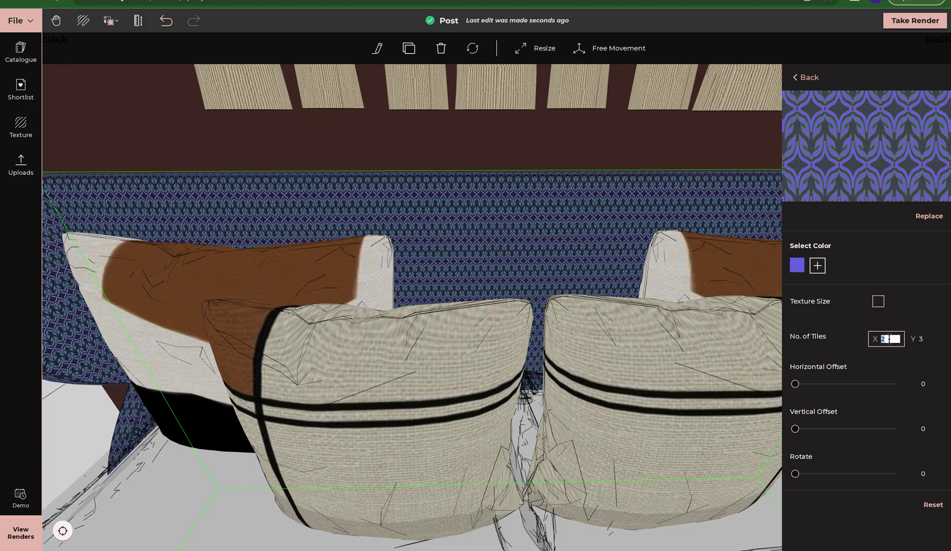
type("1")
left_click(925, 339)
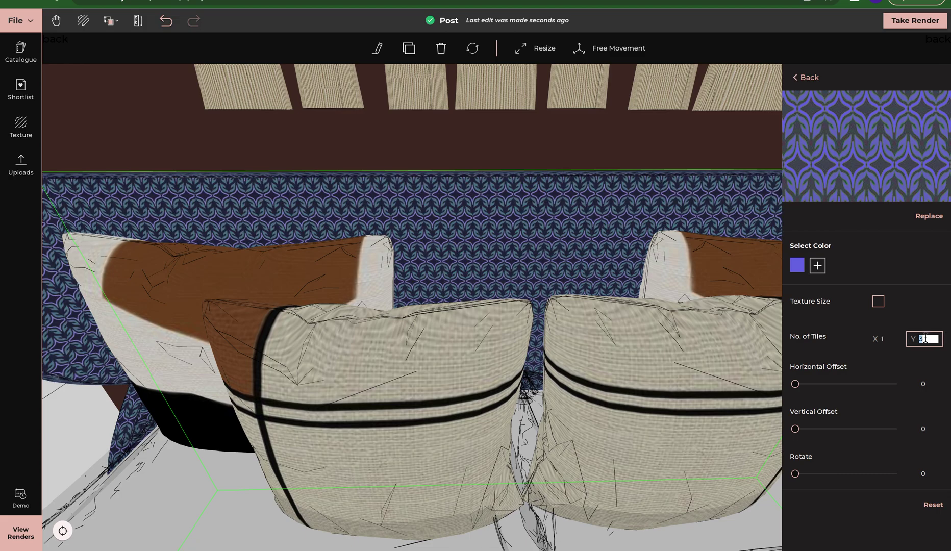
key("BackSpace")
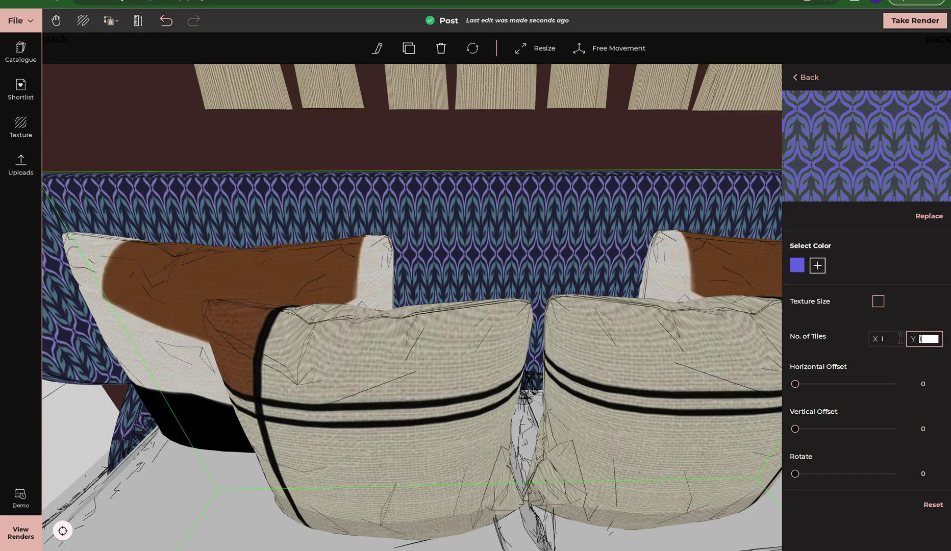
scroll(616, 250, "down", 3)
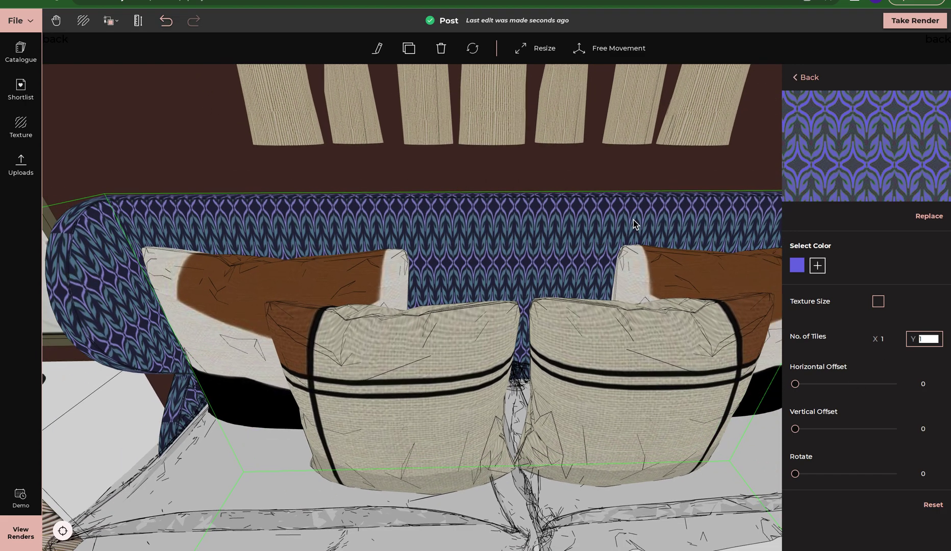
scroll(634, 224, "down", 2)
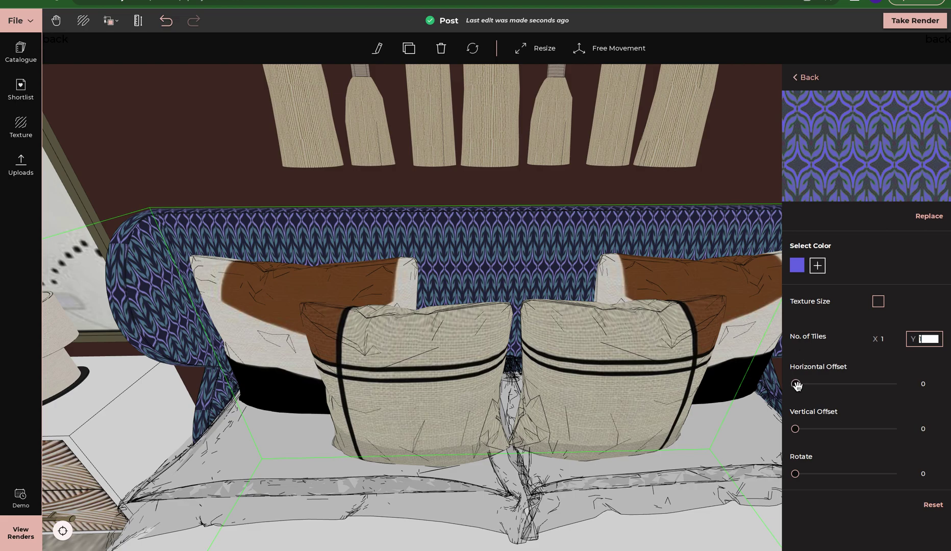
Step: Try the headboard texture's horizontal and vertical offsets, and rotate the pattern to 90 degrees
left_click_drag(796, 385, 771, 381)
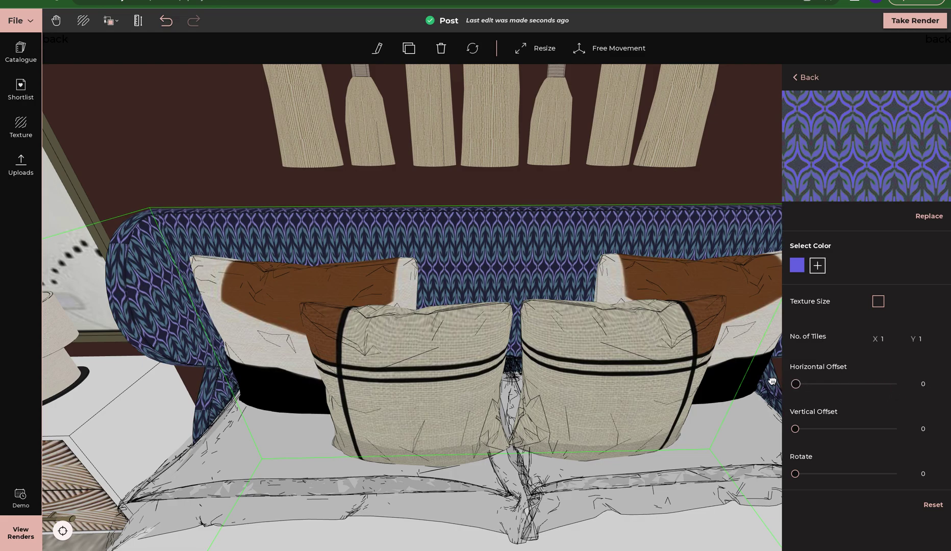
left_click_drag(794, 428, 772, 425)
left_click_drag(794, 474, 820, 472)
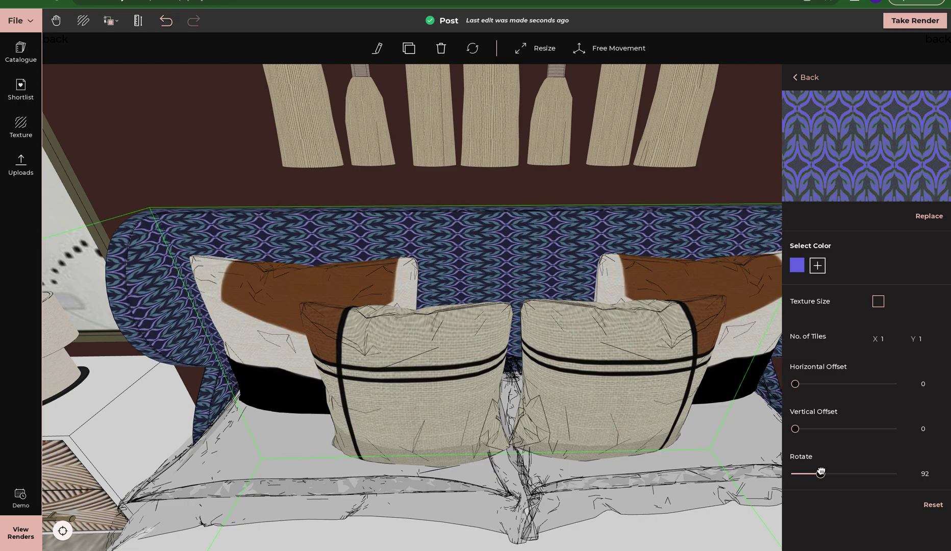
double_click(927, 474)
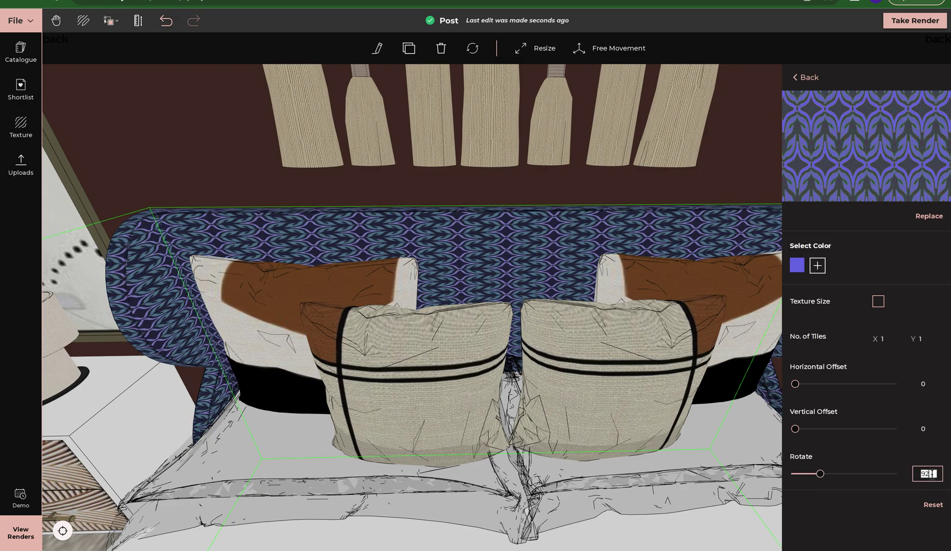
type("99")
type("0")
double_click(925, 473)
key("BackSpace")
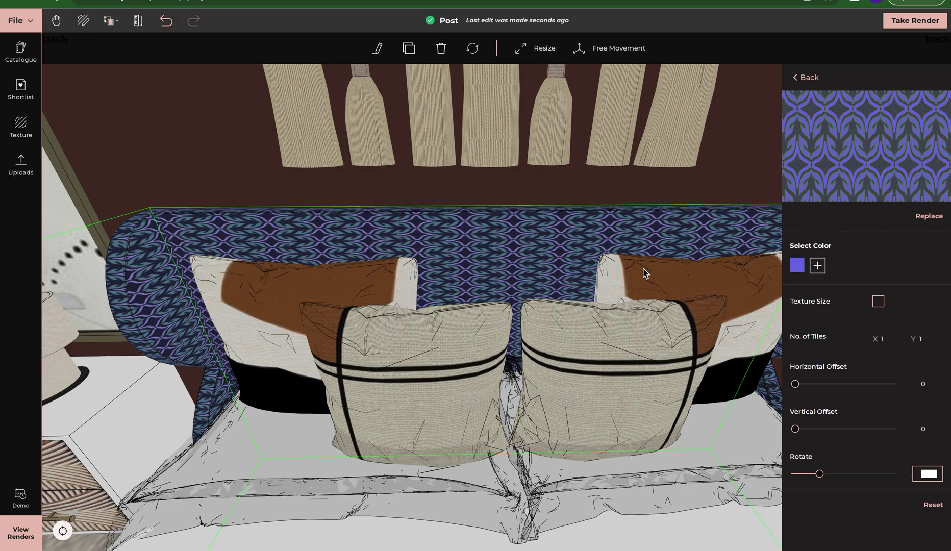
left_click(670, 288)
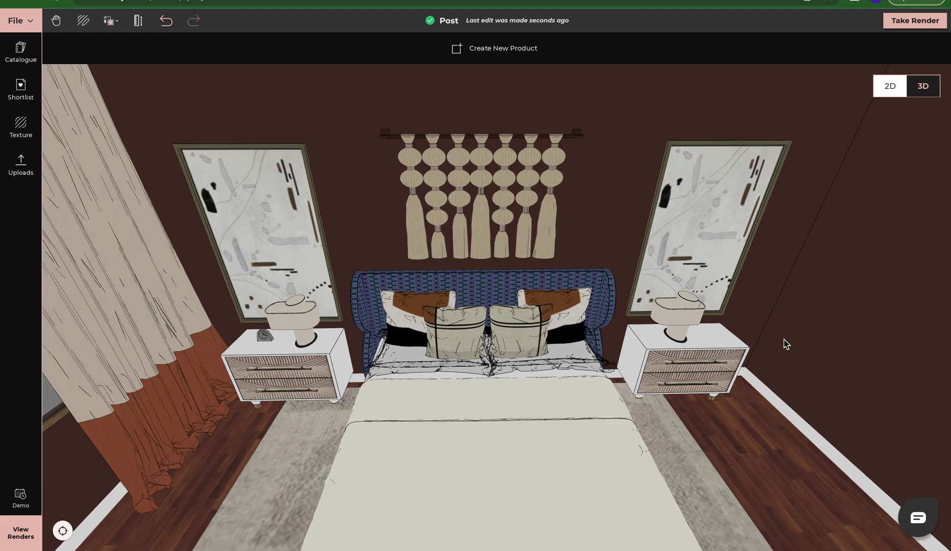
Step: Select the room's wooden floor and open its texture settings
mouse_move(783, 343)
left_mouse_down()
mouse_move(691, 277)
mouse_move(688, 366)
left_mouse_up()
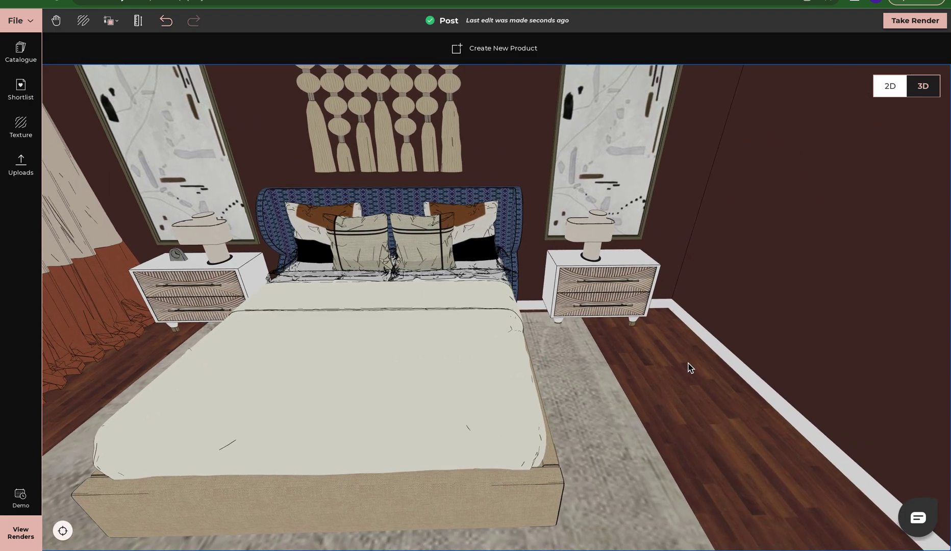
left_click(690, 367)
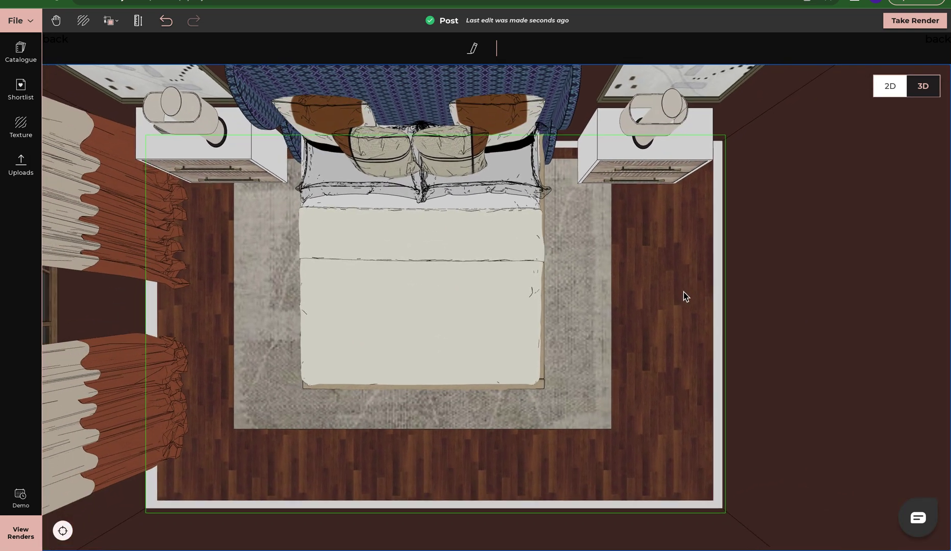
left_click(474, 49)
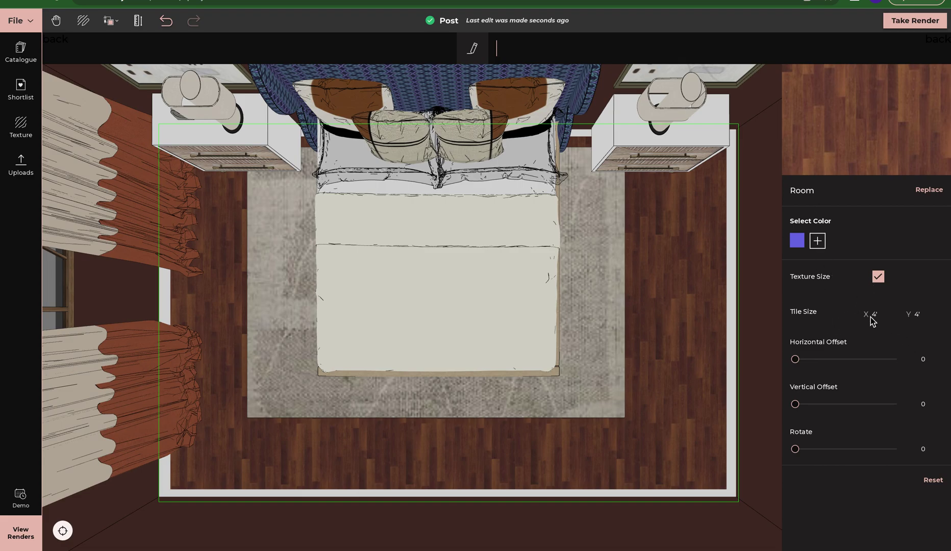
Step: Toggle the floor texture's Texture Size option to compare Tile Size with No. of Tiles, leaving it disabled
left_click(878, 277)
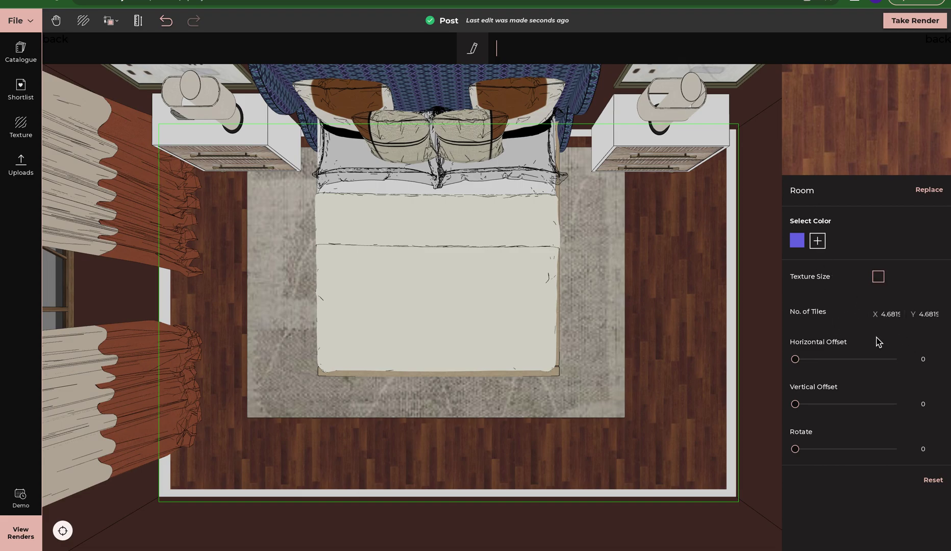
left_click(878, 276)
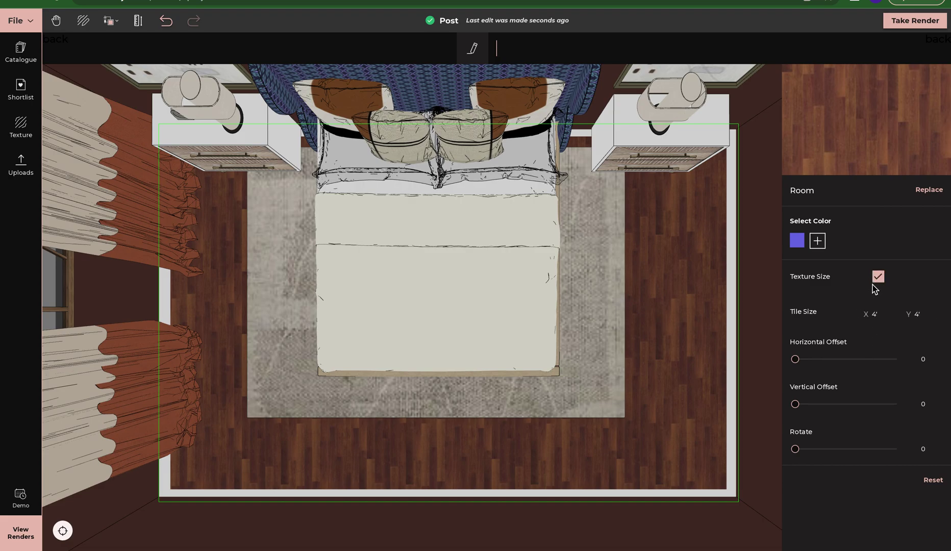
left_click(881, 315)
left_click(879, 278)
left_click(879, 277)
left_click(878, 277)
left_click(878, 277)
left_click(878, 277)
left_click(877, 277)
Step: Set the floor texture's number of tiles to 2 in X and 3 in Y, and close its settings
left_click(891, 315)
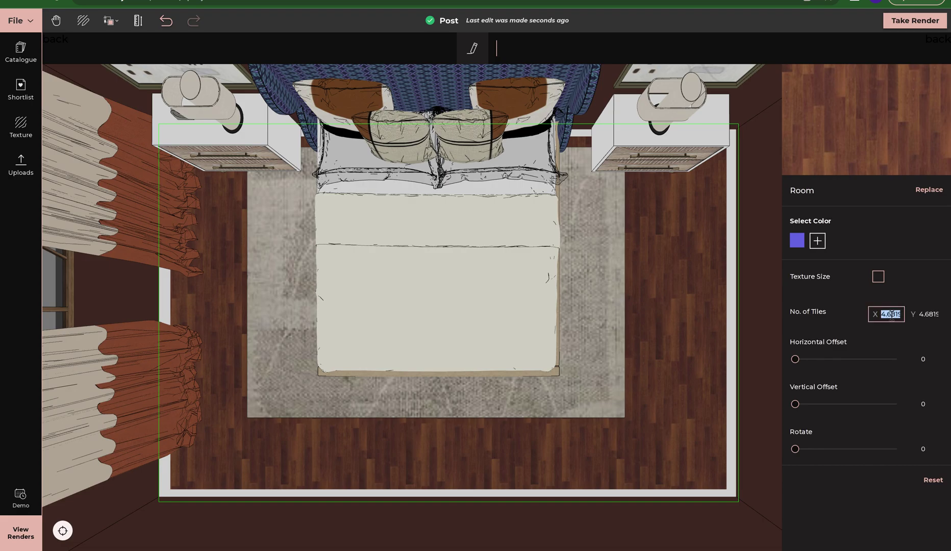
type("1")
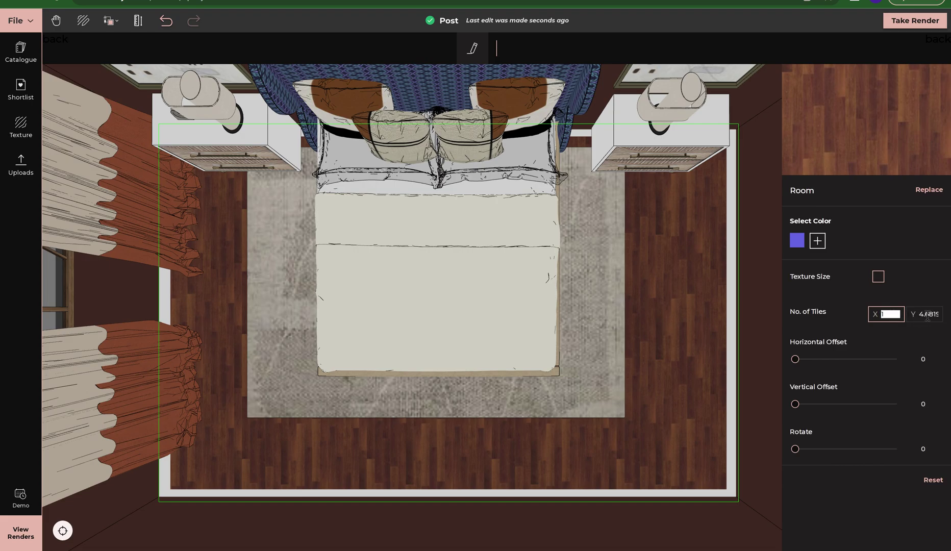
left_click(918, 317)
left_click(890, 314)
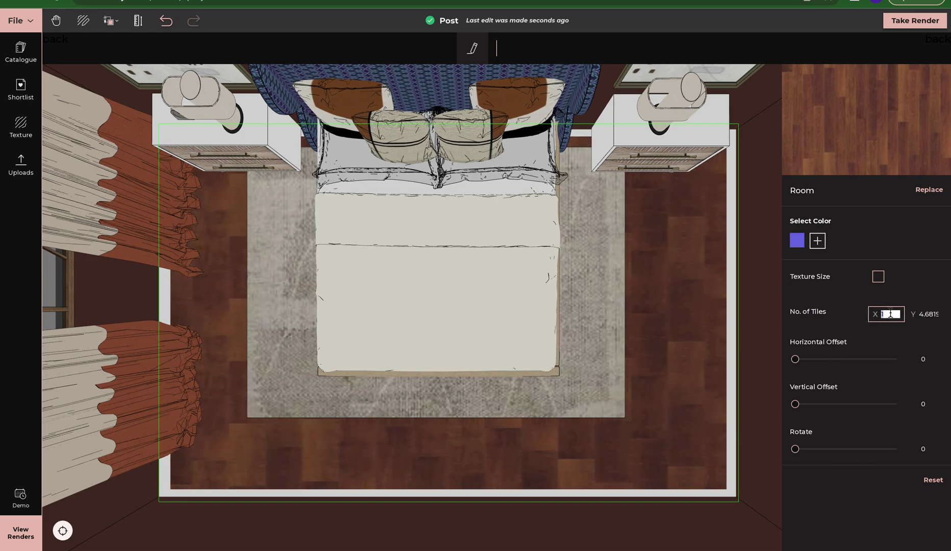
type("2")
left_click(933, 313)
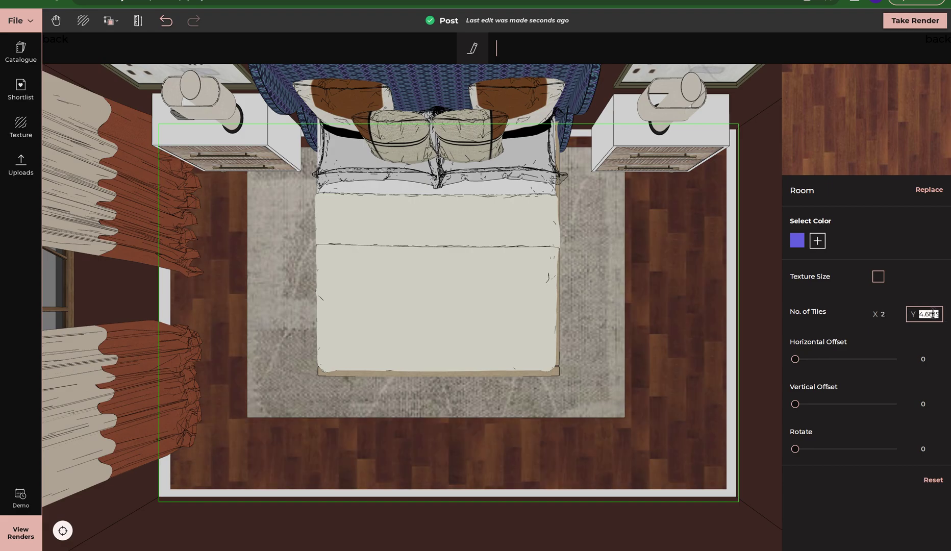
type("3")
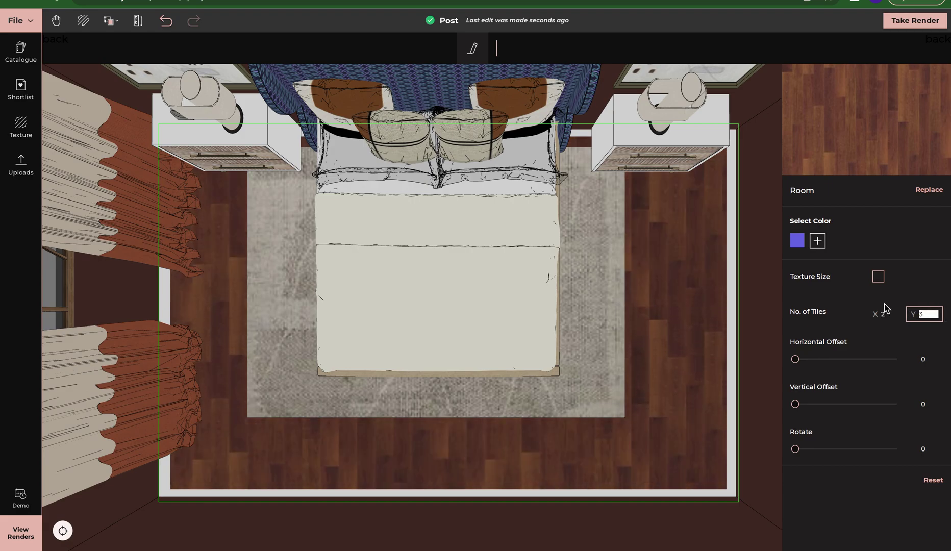
scroll(644, 347, "down", 4)
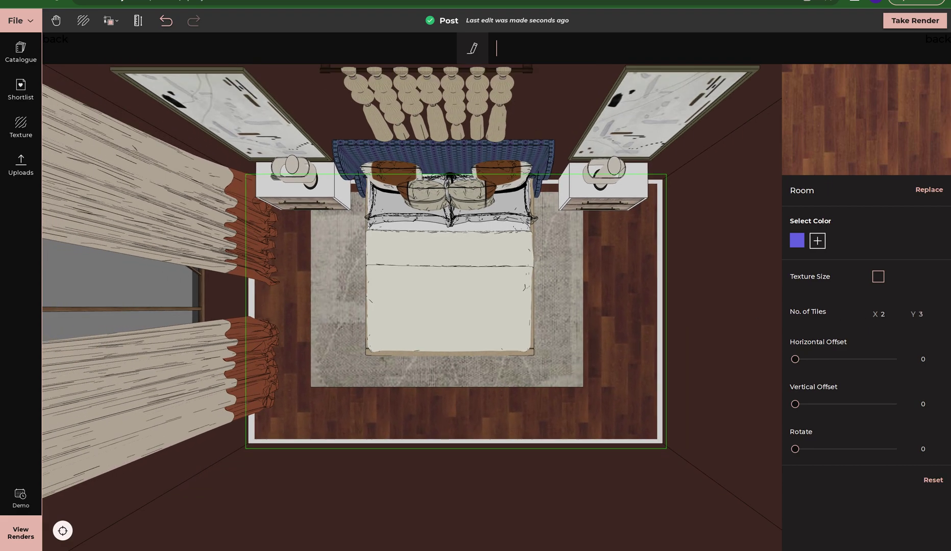
key("Escape")
Step: Copy the bed base's beige fabric with its texture and material onto the headboard, and leave the copy tool
scroll(478, 310, "up", 3)
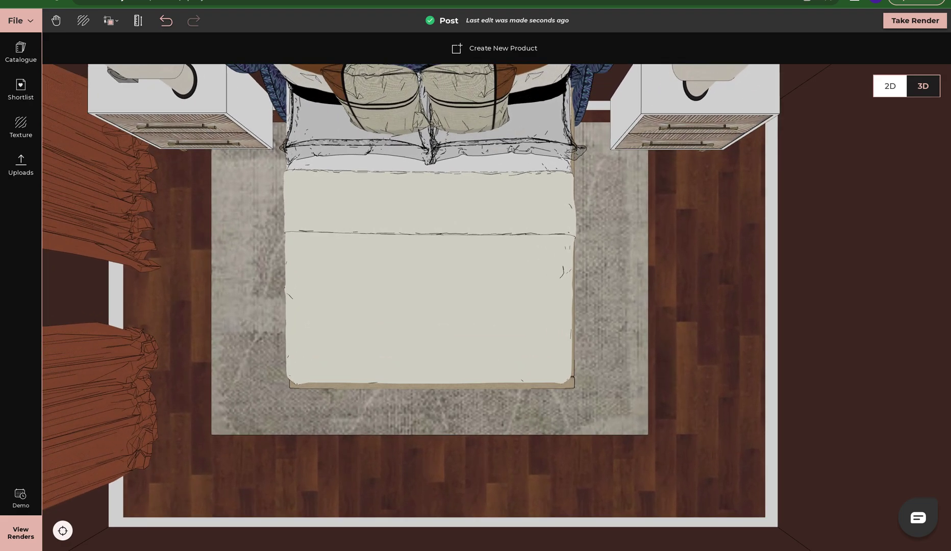
left_click_drag(715, 417, 718, 364)
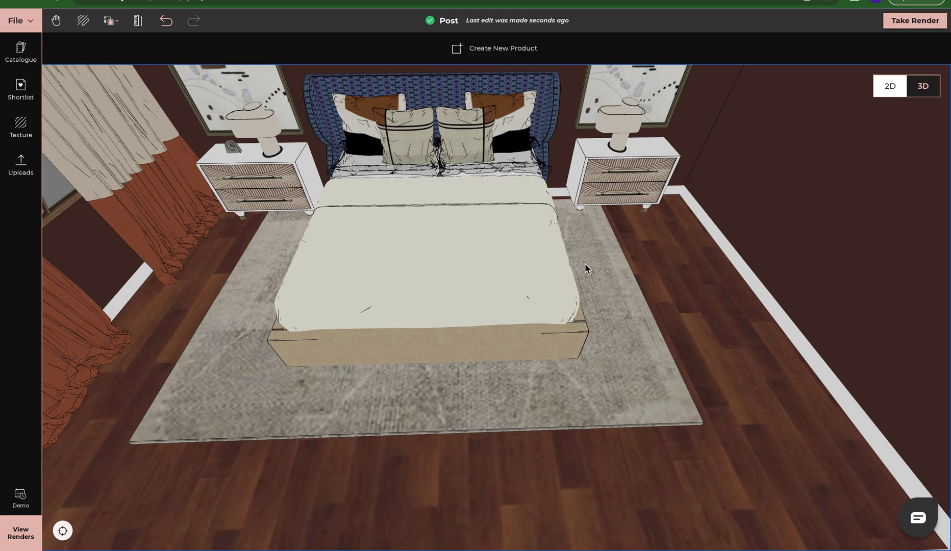
scroll(601, 311, "up", 5)
scroll(601, 306, "up", 1)
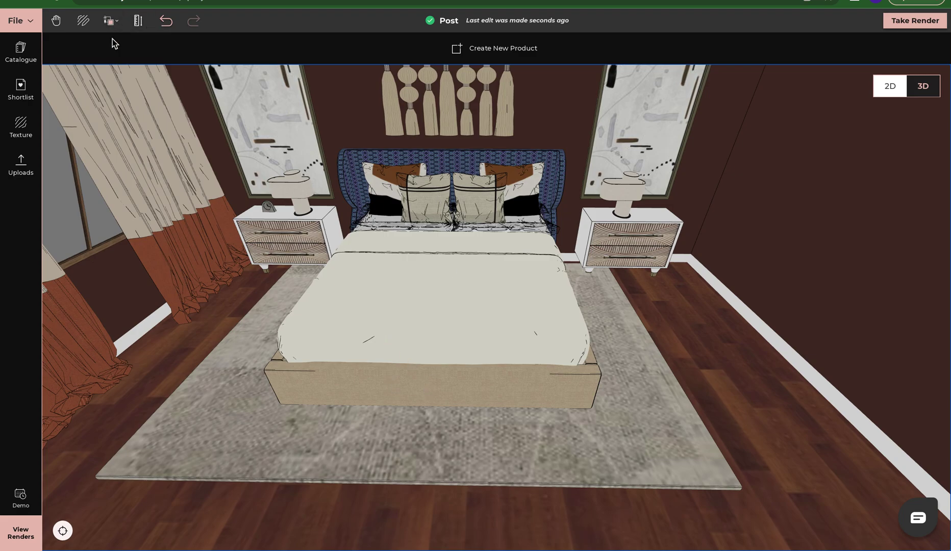
left_click(110, 22)
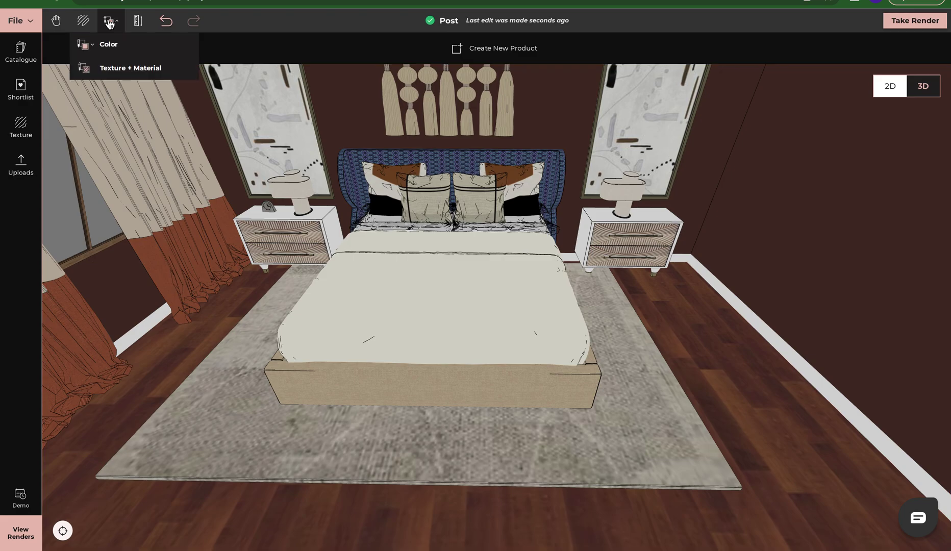
left_click(117, 72)
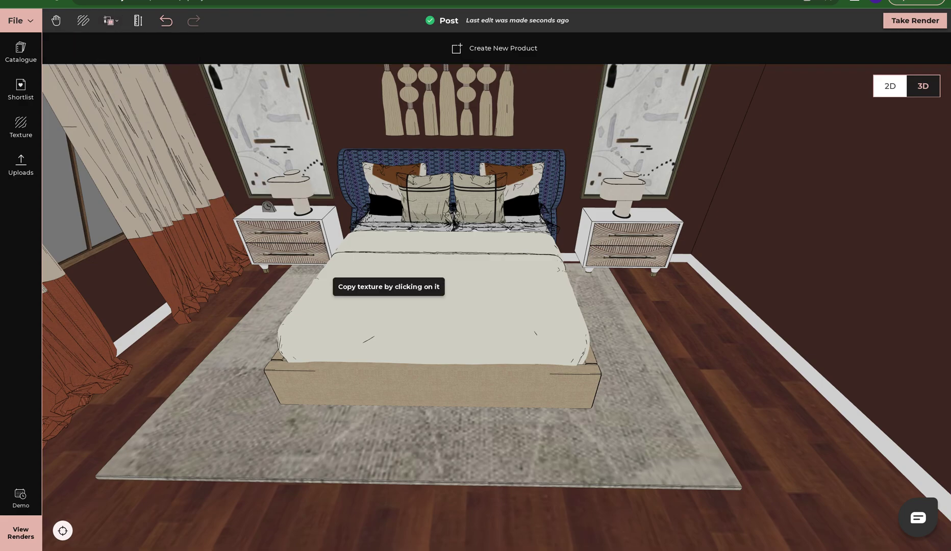
left_click(402, 385)
left_click(462, 164)
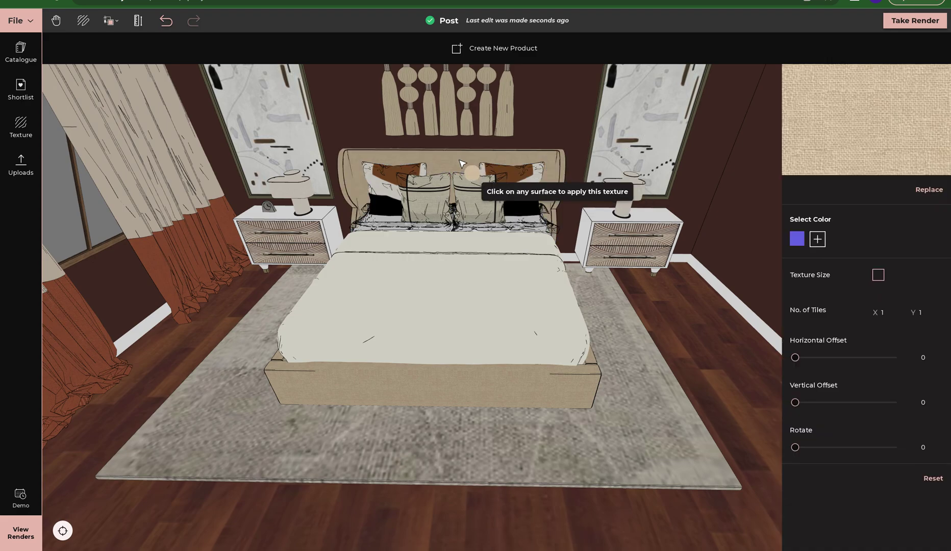
key("Escape")
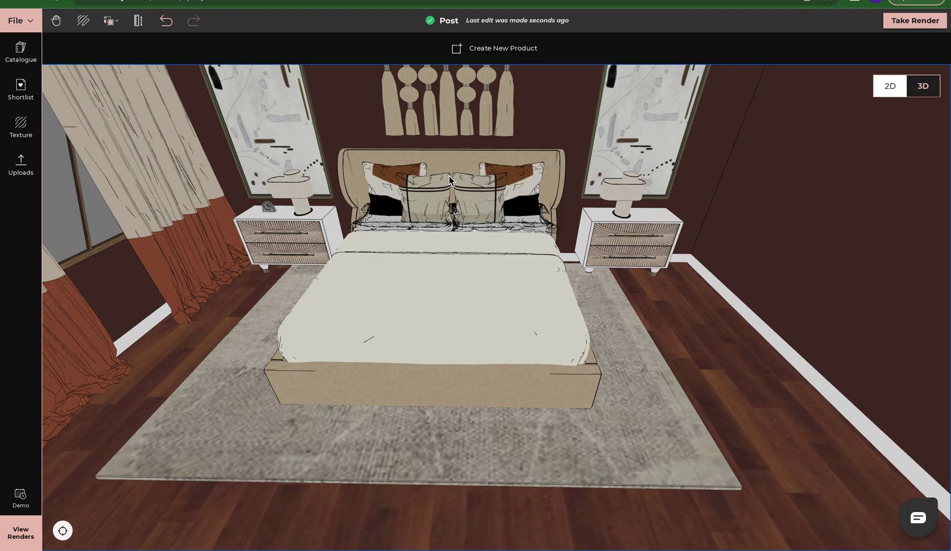
left_click_drag(462, 163, 547, 218)
scroll(547, 218, "down", 3)
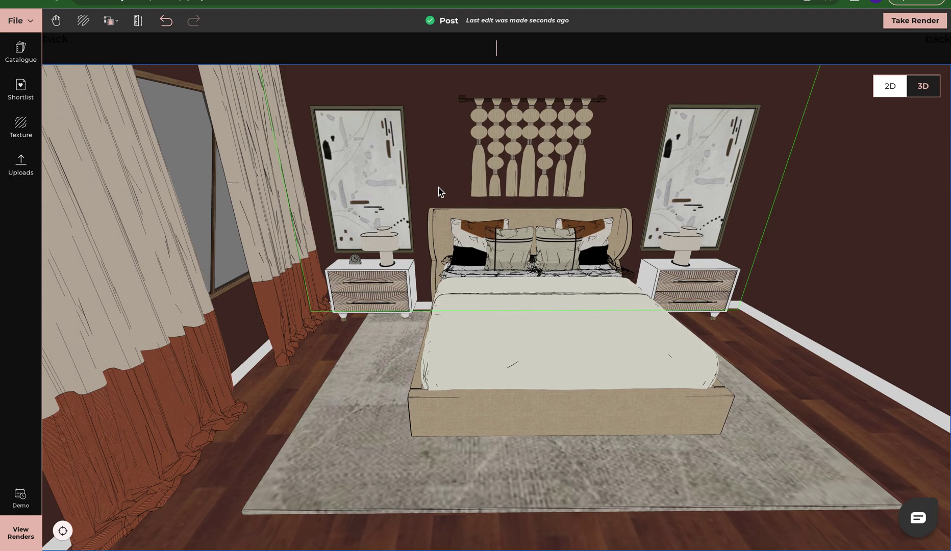
scroll(437, 190, "up", 5)
left_click_drag(497, 241, 612, 260)
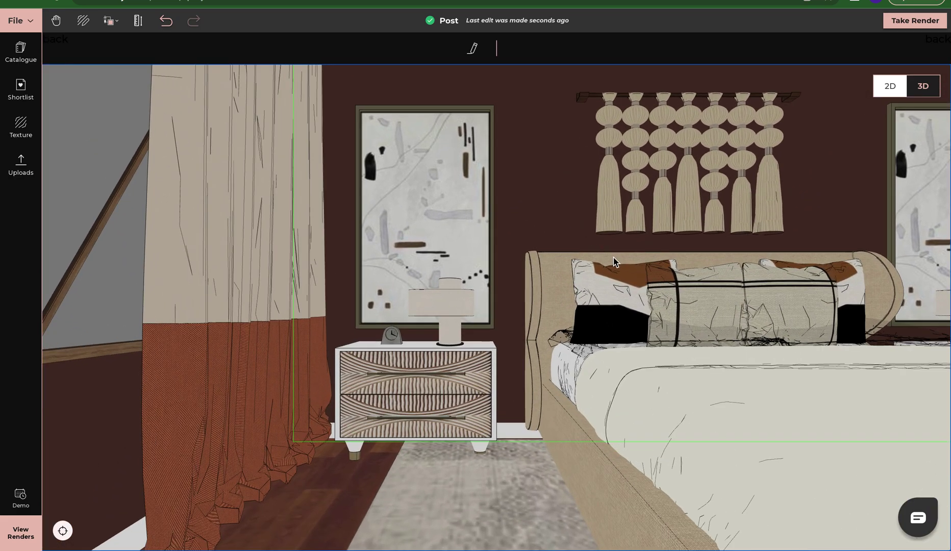